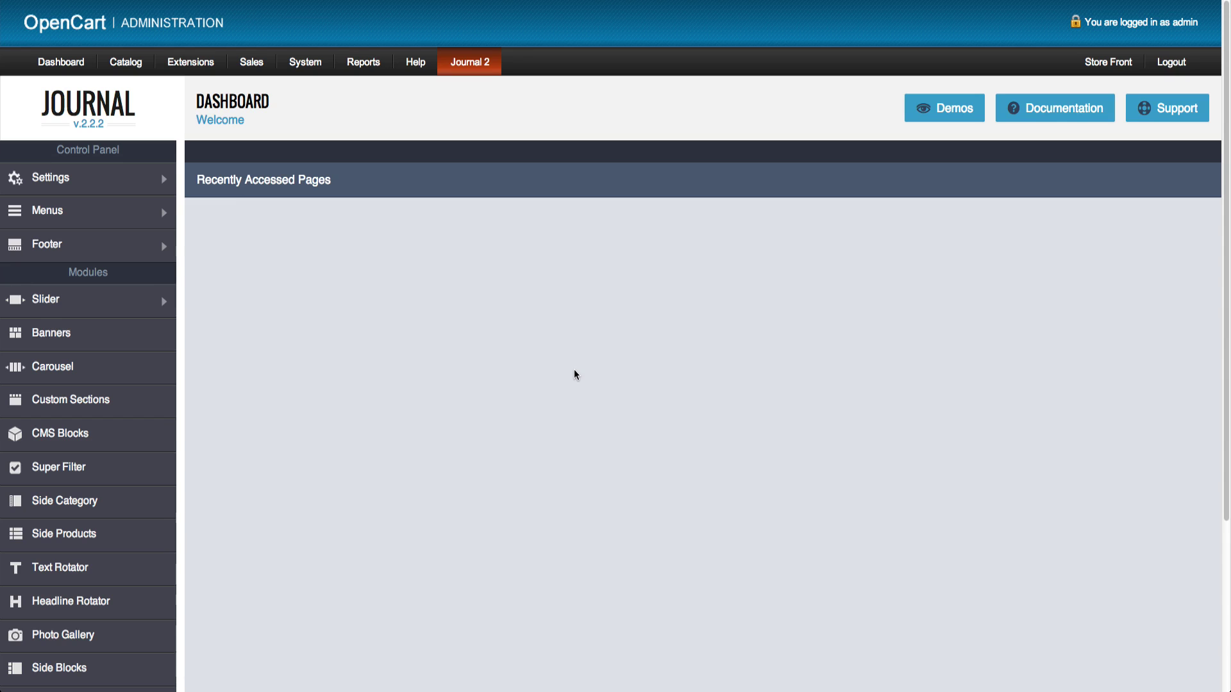
# Open Journal general settings and keep Journal 2 selected in the Active Skin dropdown
pyautogui.moveTo(87, 178)
pyautogui.click(93, 194)
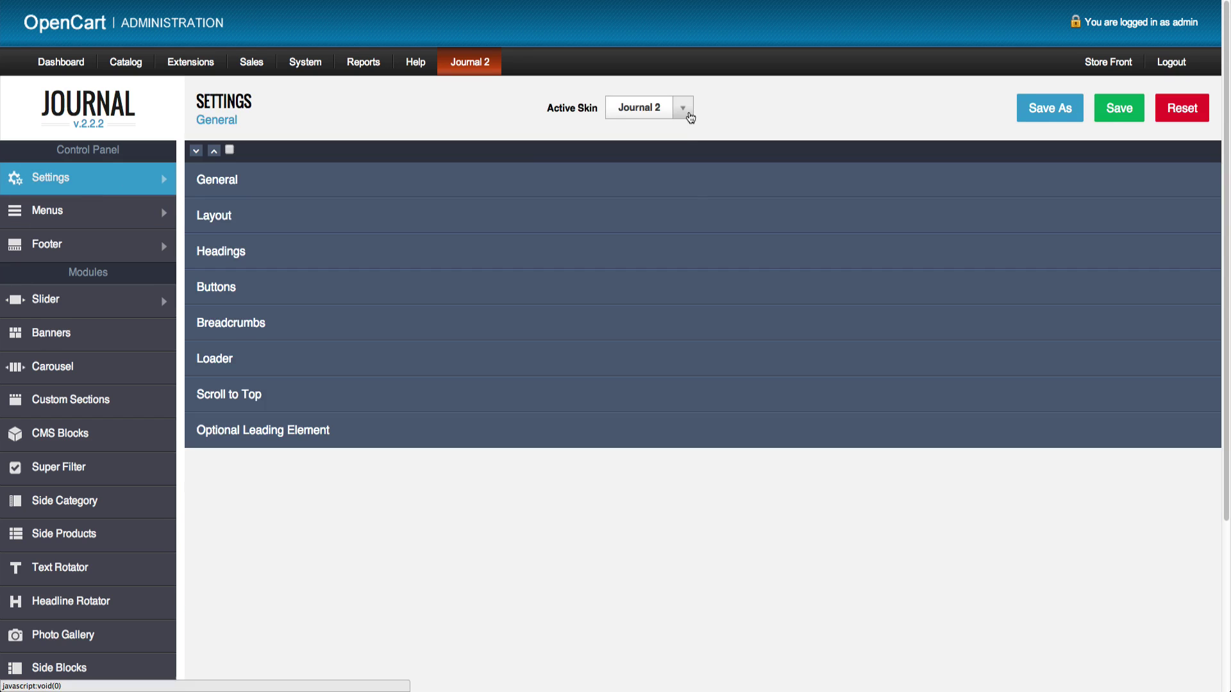
pyautogui.click(687, 111)
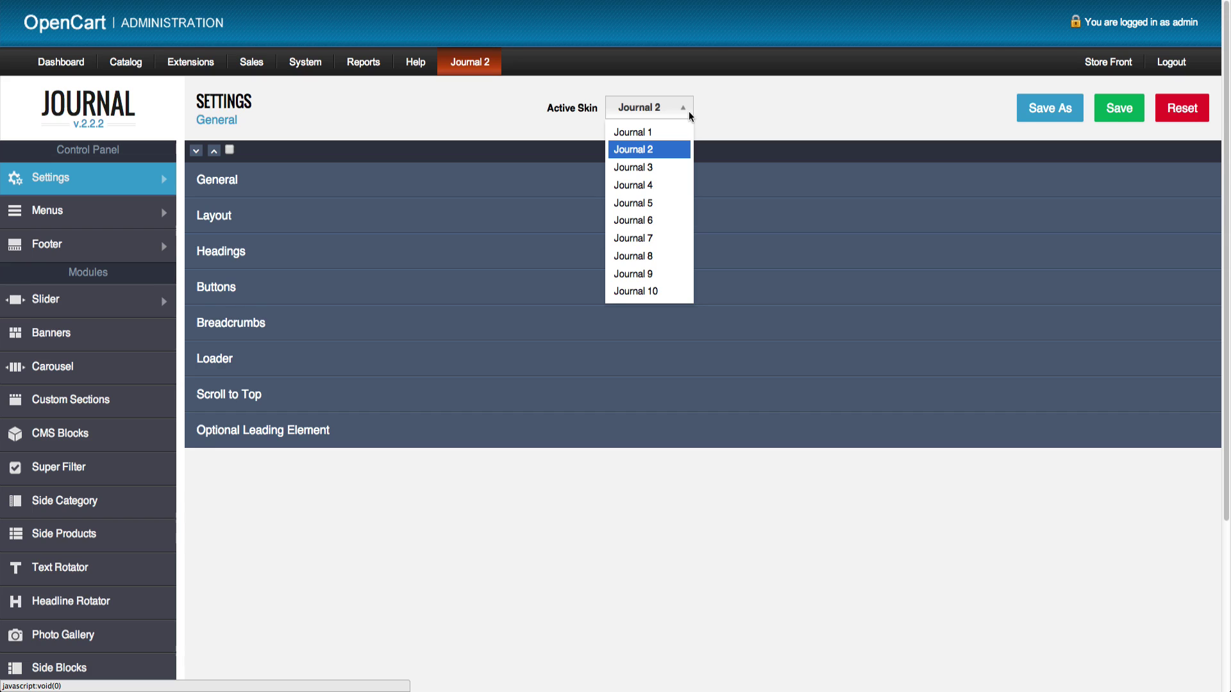
pyautogui.click(688, 111)
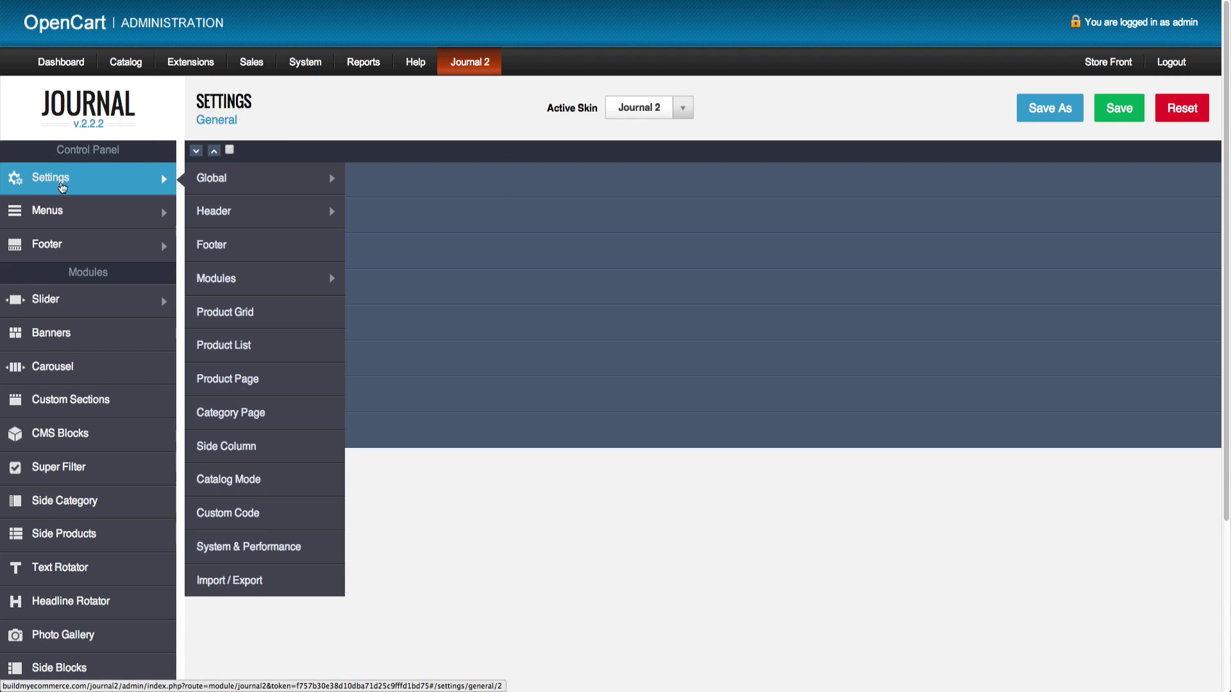
# Set the header background colour to light grey in header general settings and save
pyautogui.click(371, 213)
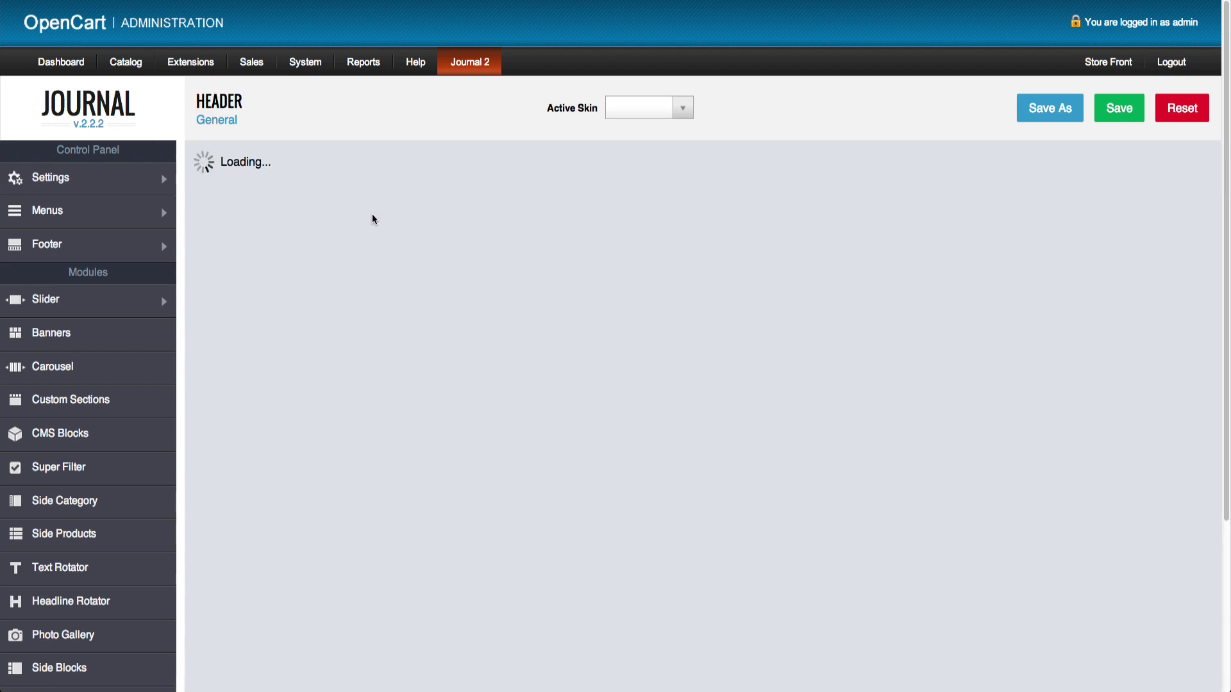
pyautogui.scroll(-3, 609, 452)
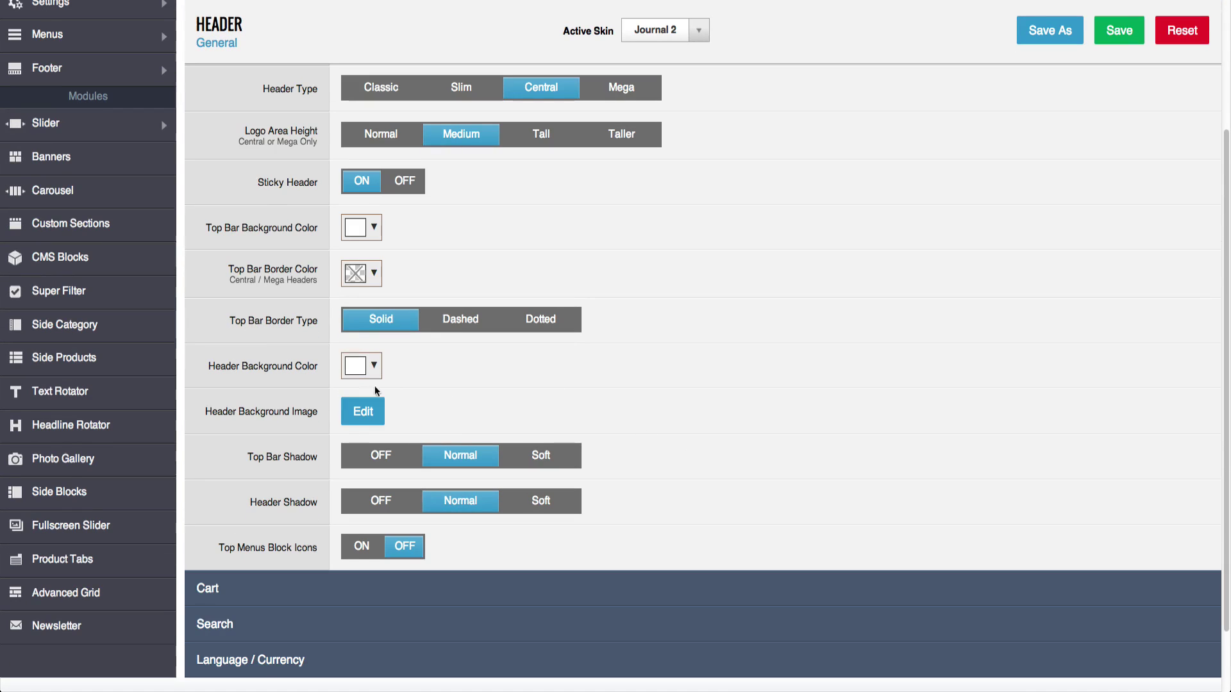
pyautogui.click(361, 366)
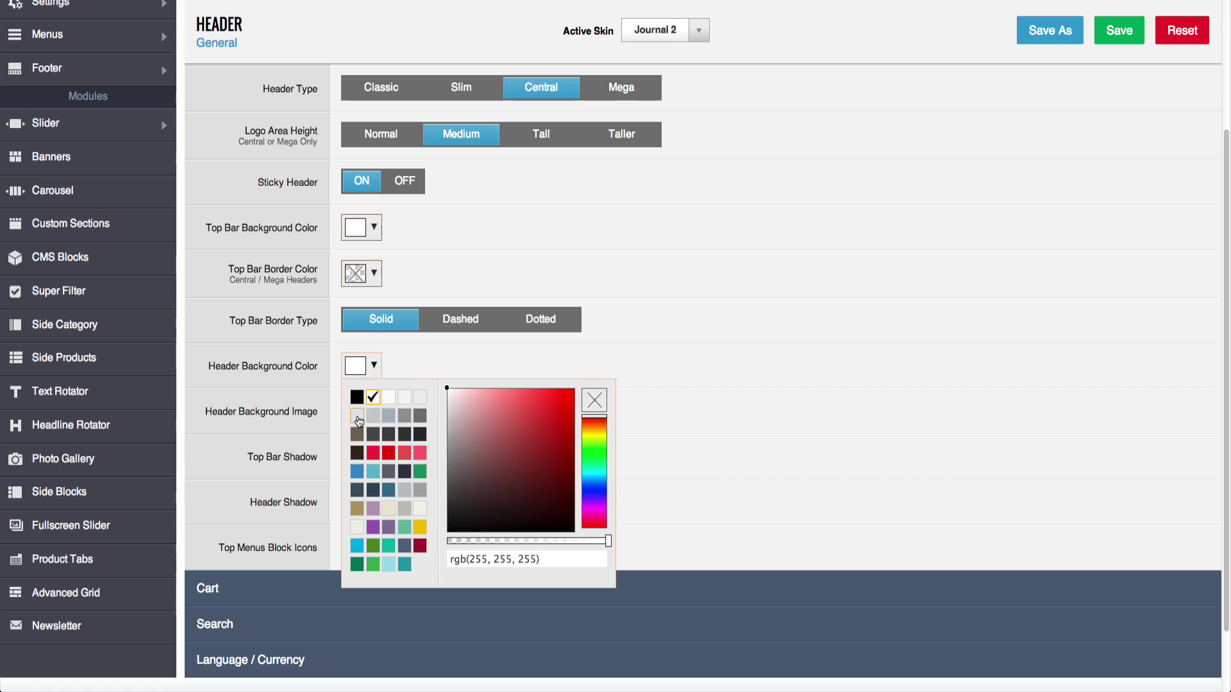
pyautogui.click(358, 418)
pyautogui.click(1113, 30)
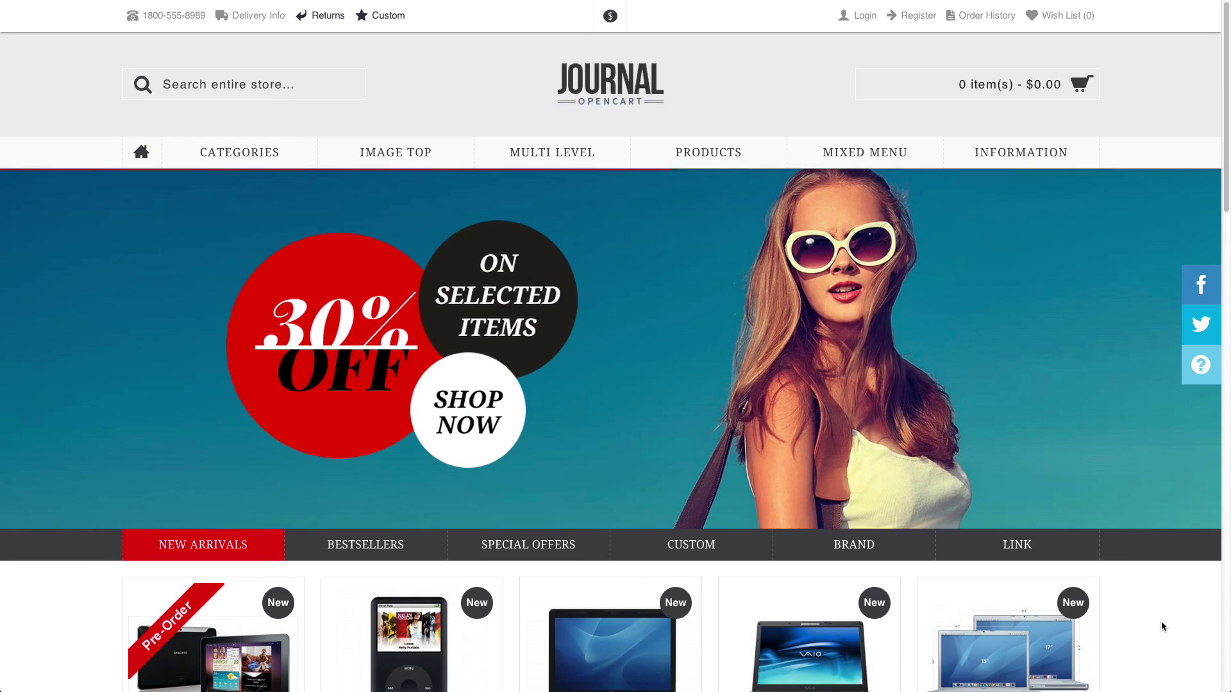
# Scroll the storefront home page from the hero slider down to the dark footer
pyautogui.scroll(-15, 1161, 626)
pyautogui.scroll(-15, 1161, 626)
pyautogui.scroll(-3, 1161, 626)
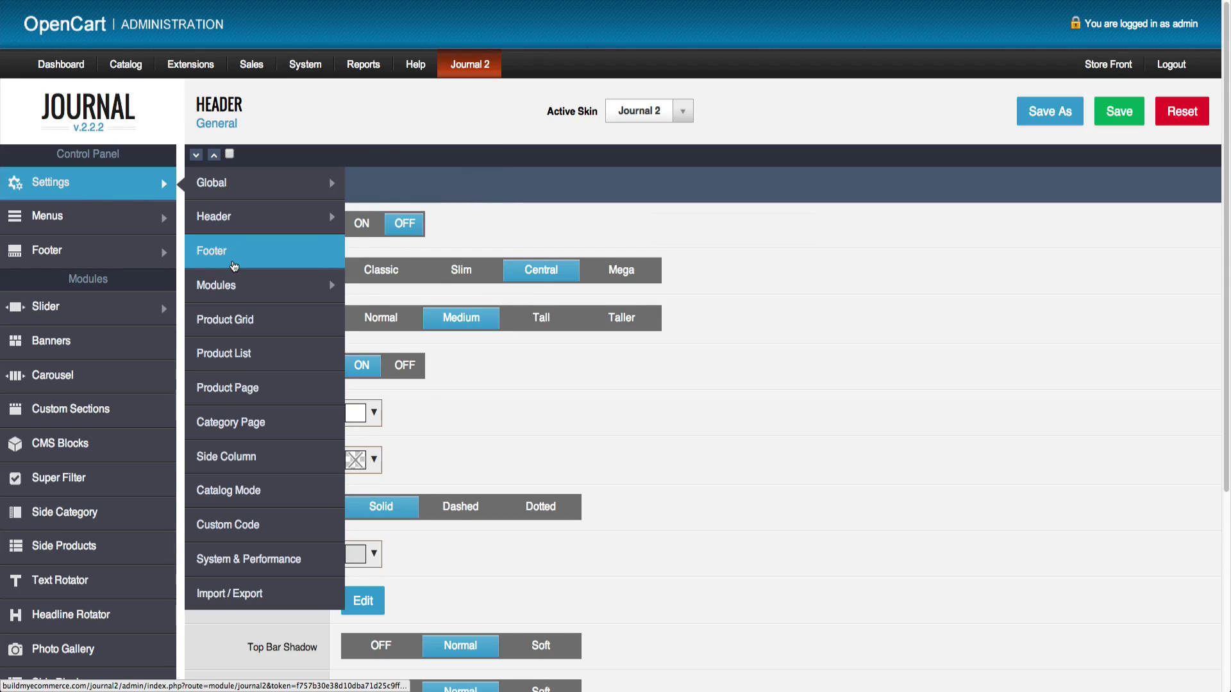
# Set the footer background colour to green in the Footer settings
pyautogui.click(234, 266)
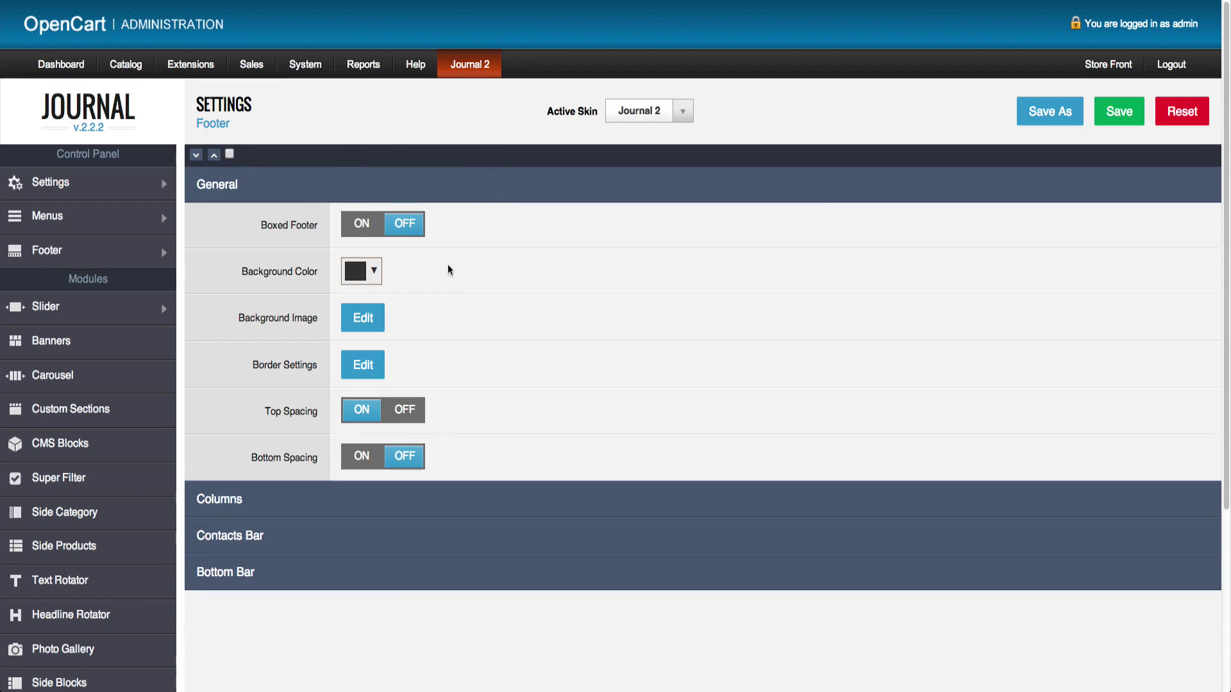
pyautogui.click(373, 269)
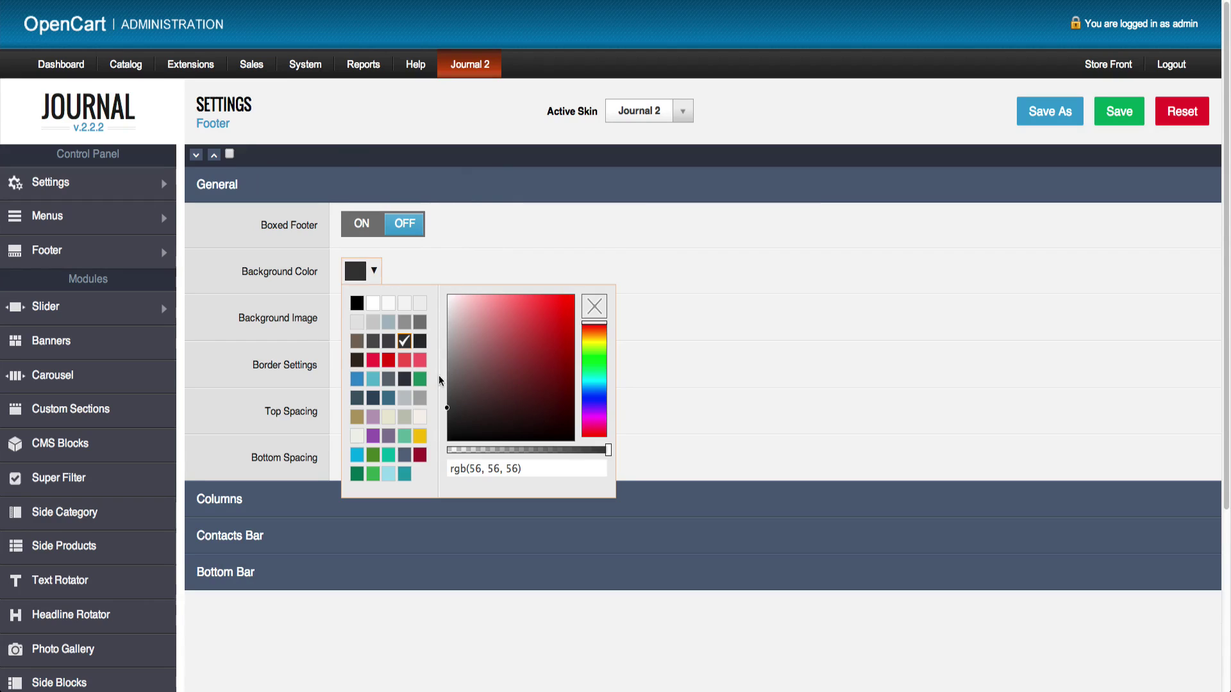
pyautogui.click(421, 380)
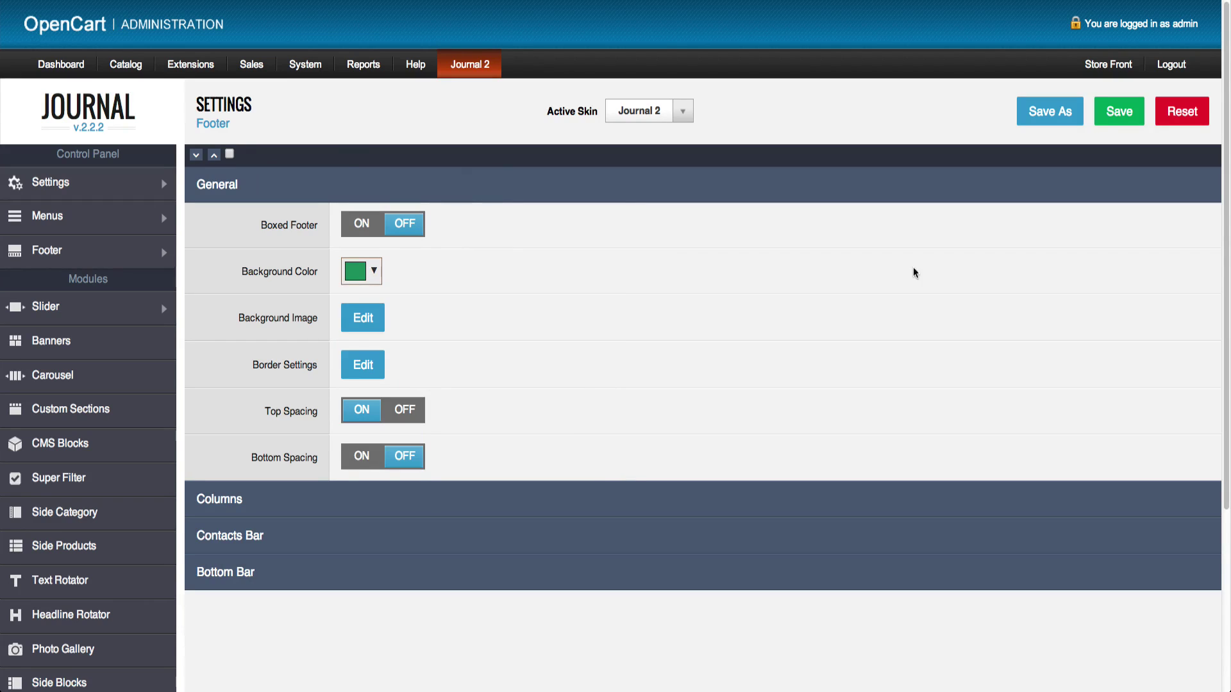
# Save the current settings as a new skin named 'My Skin'
pyautogui.click(1067, 112)
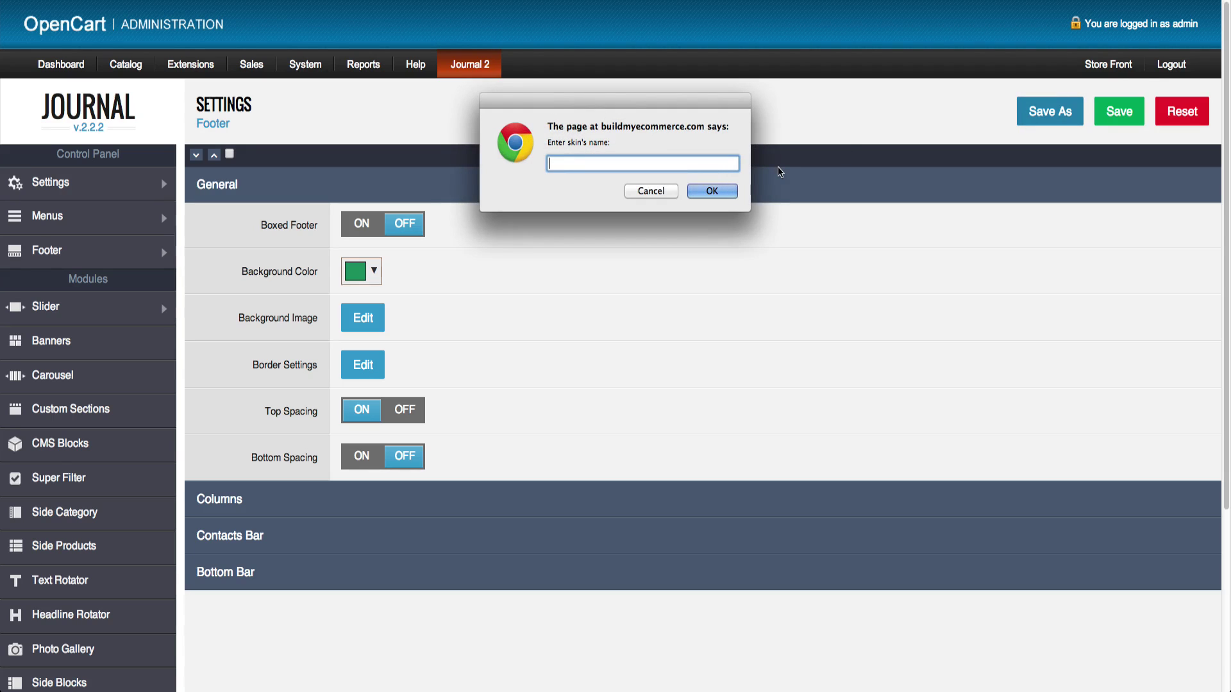
pyautogui.write('My Skin')
pyautogui.click(713, 191)
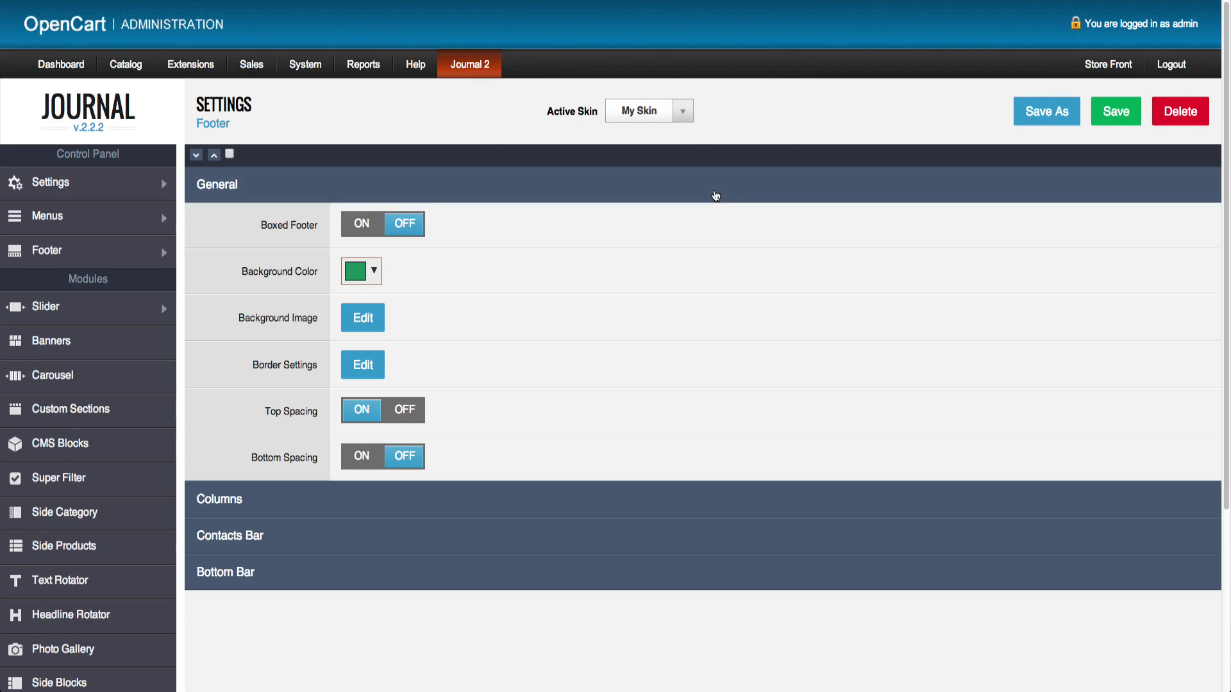
# Save My Skin and reload the storefront to check the footer colour
pyautogui.click(1116, 117)
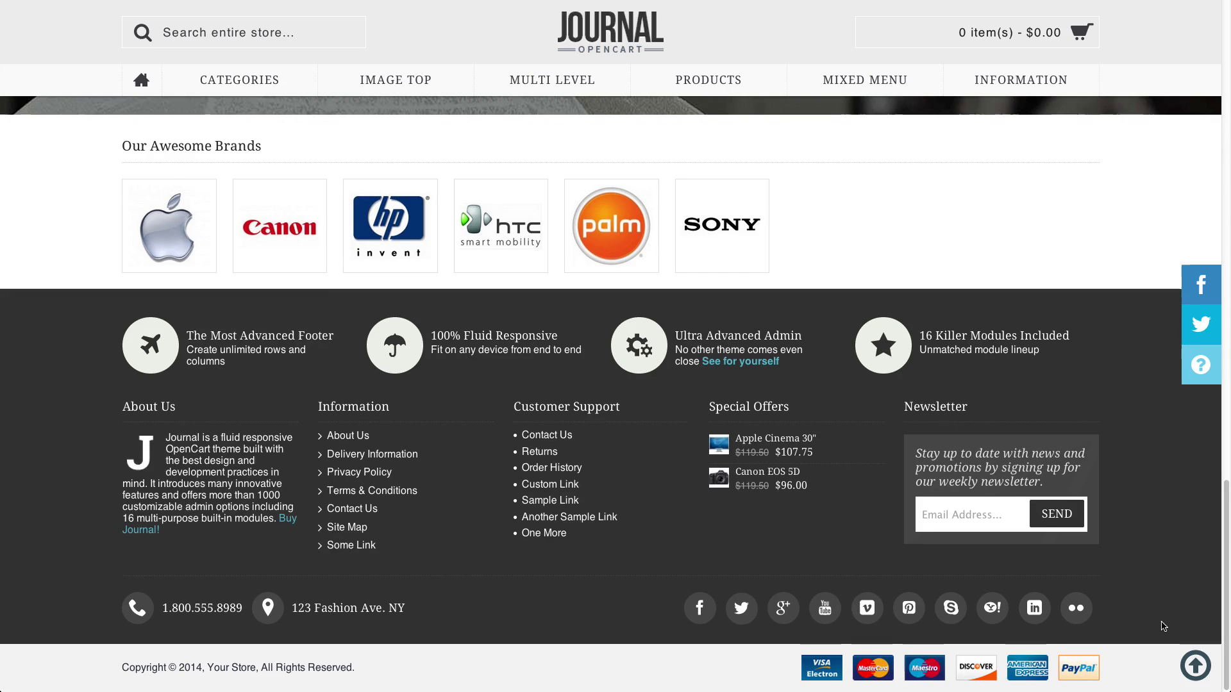
pyautogui.press('F5')
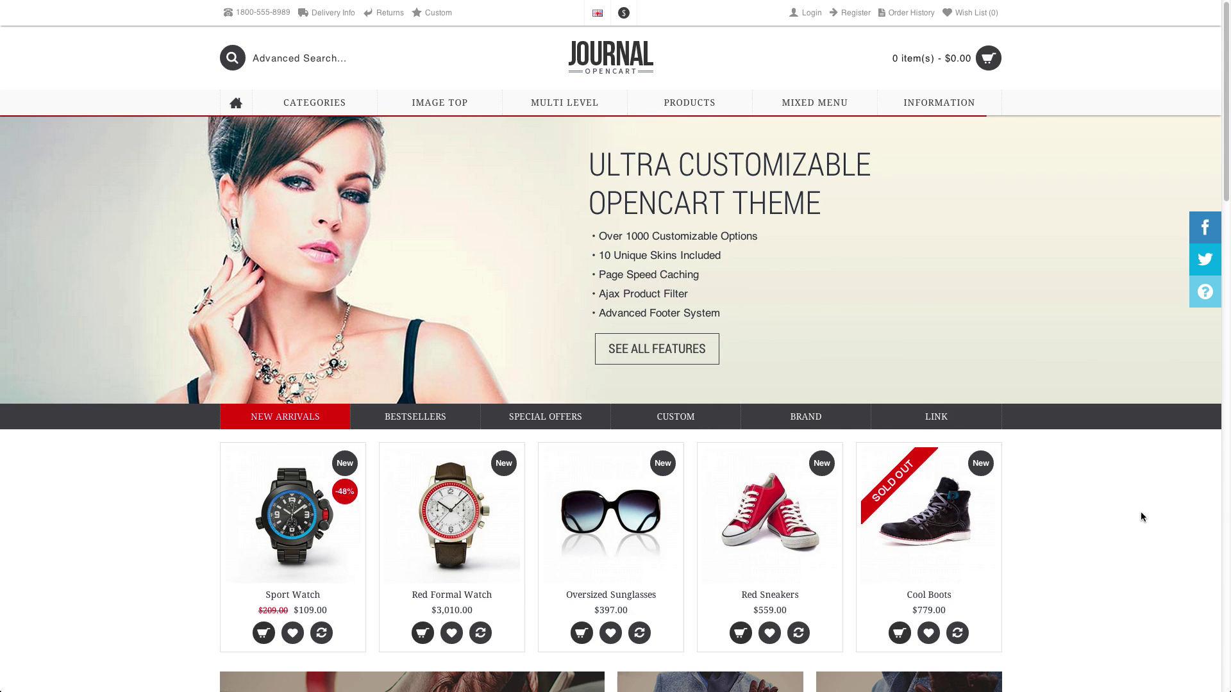
# Scroll the watches demo storefront down to the brands carousel and footer
pyautogui.scroll(-10, 1141, 516)
pyautogui.scroll(-10, 1141, 517)
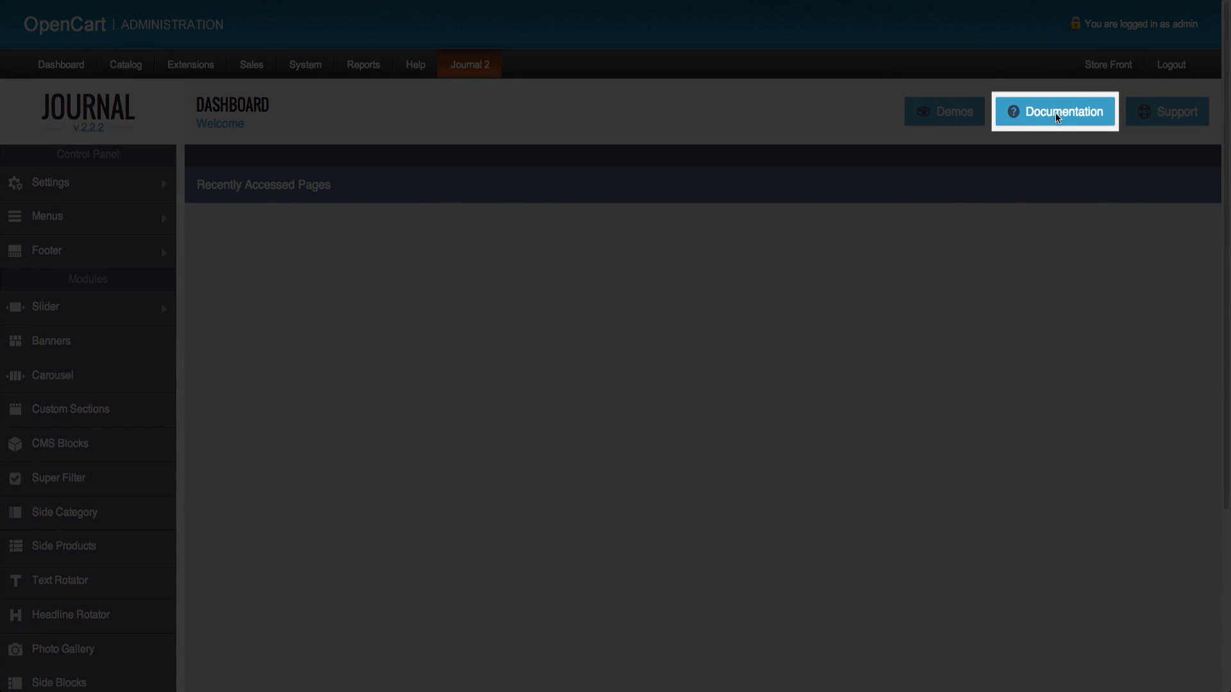
# Open the Journal documentation from the dashboard at its General Info page
pyautogui.click(1051, 117)
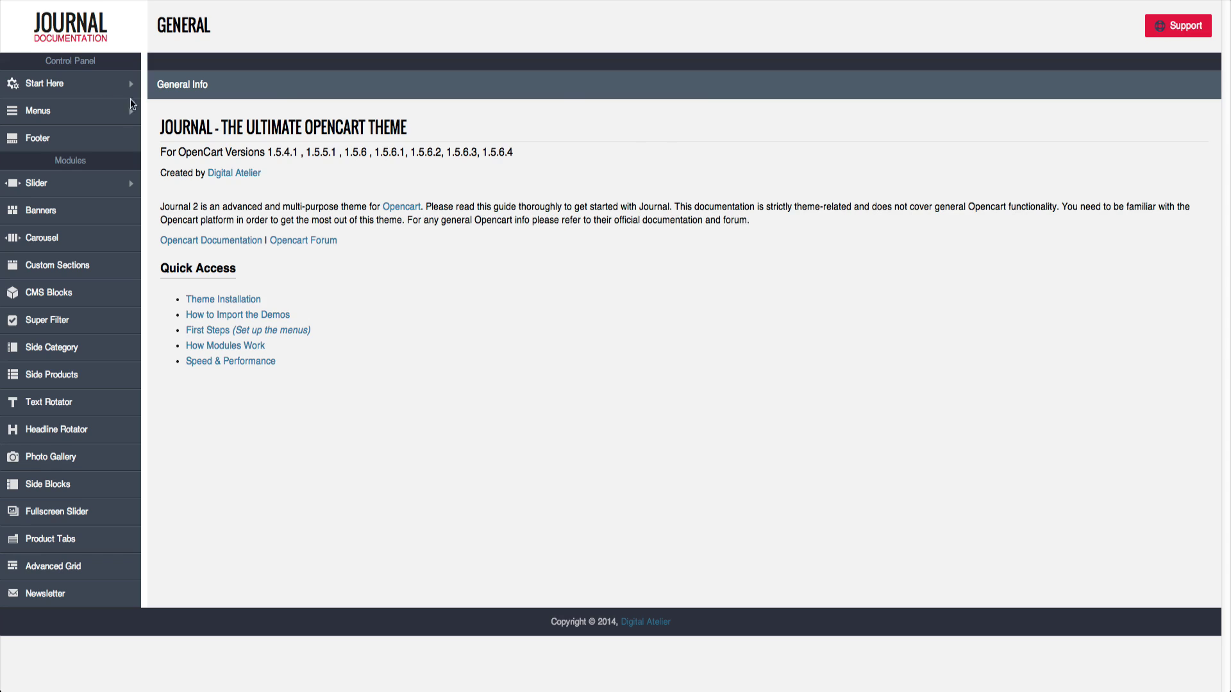
pyautogui.moveTo(57, 83)
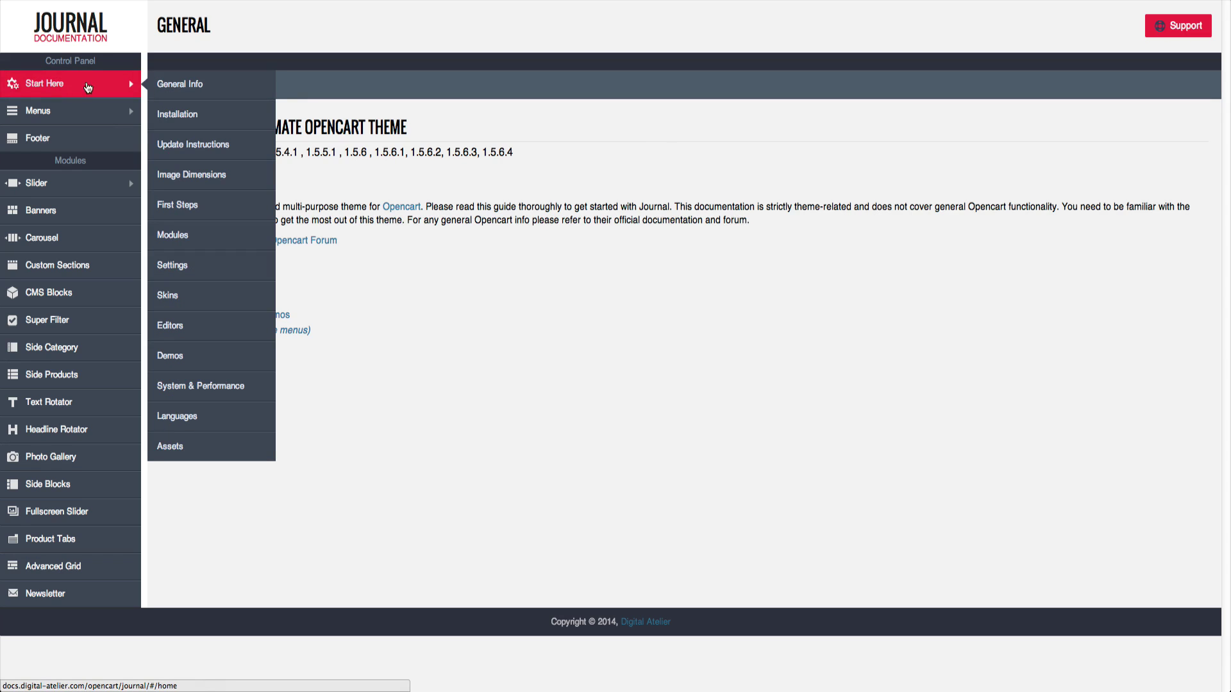
# Open the Demos guide and expand Demo 2 to review its module list and screenshot
pyautogui.click(186, 355)
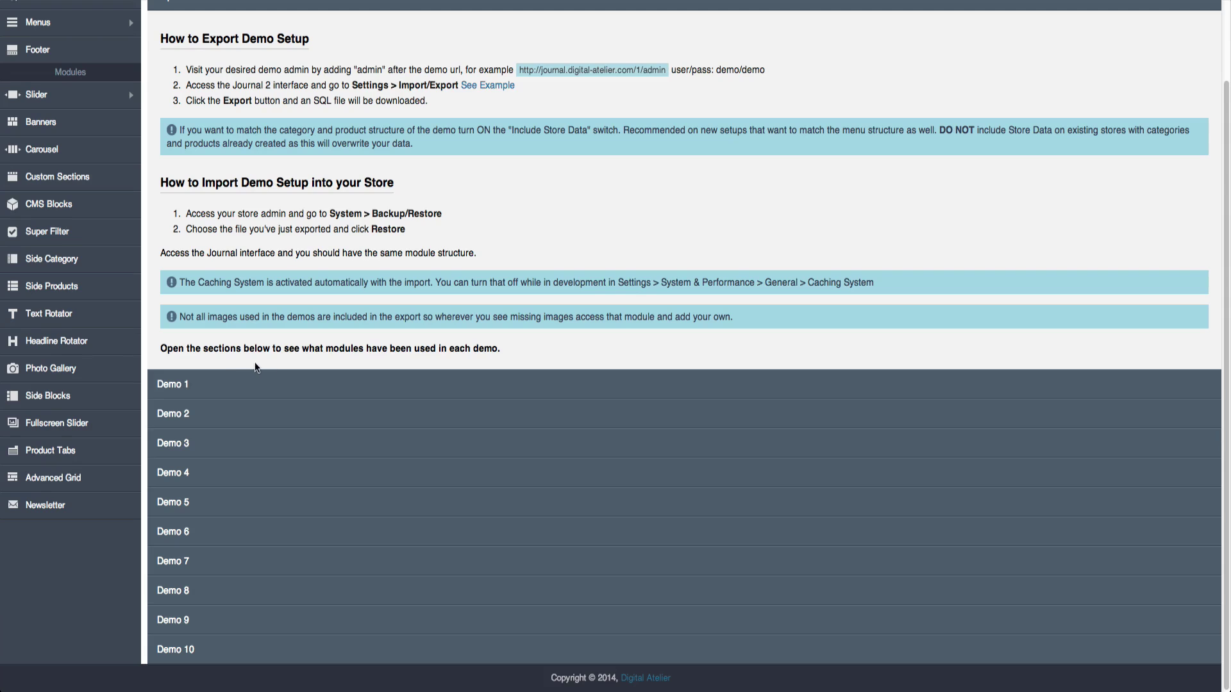
pyautogui.click(212, 421)
pyautogui.scroll(-15, 658, 487)
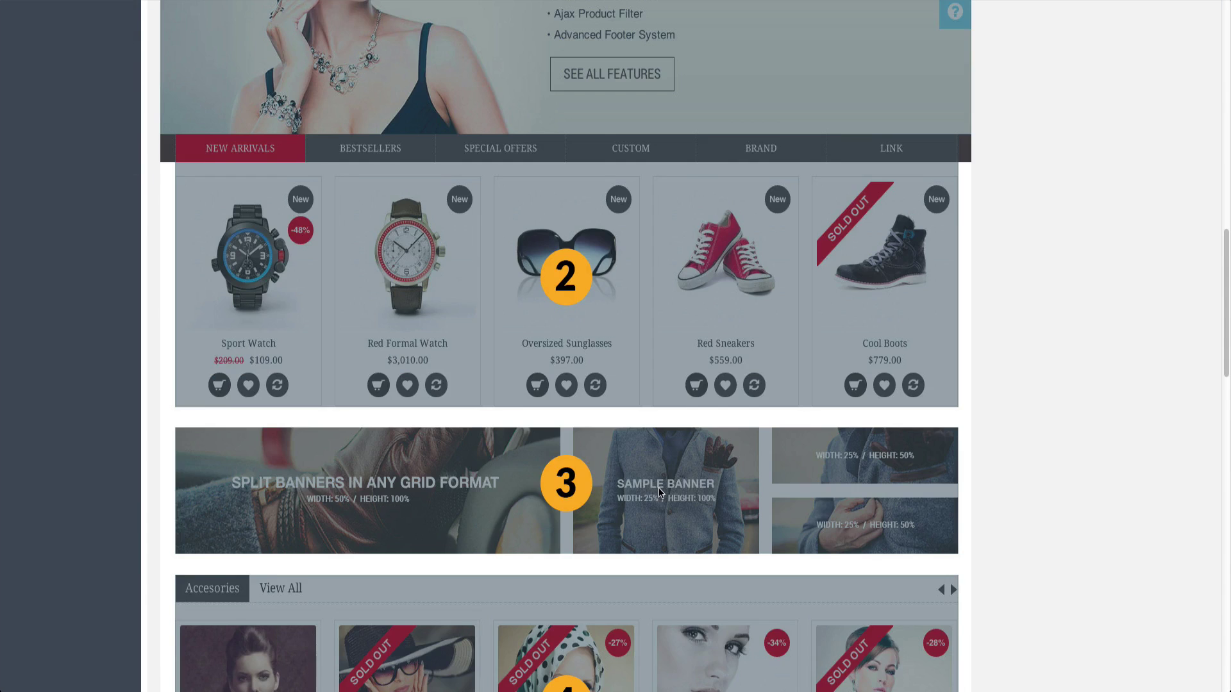
pyautogui.scroll(8, 659, 490)
pyautogui.scroll(6, 658, 490)
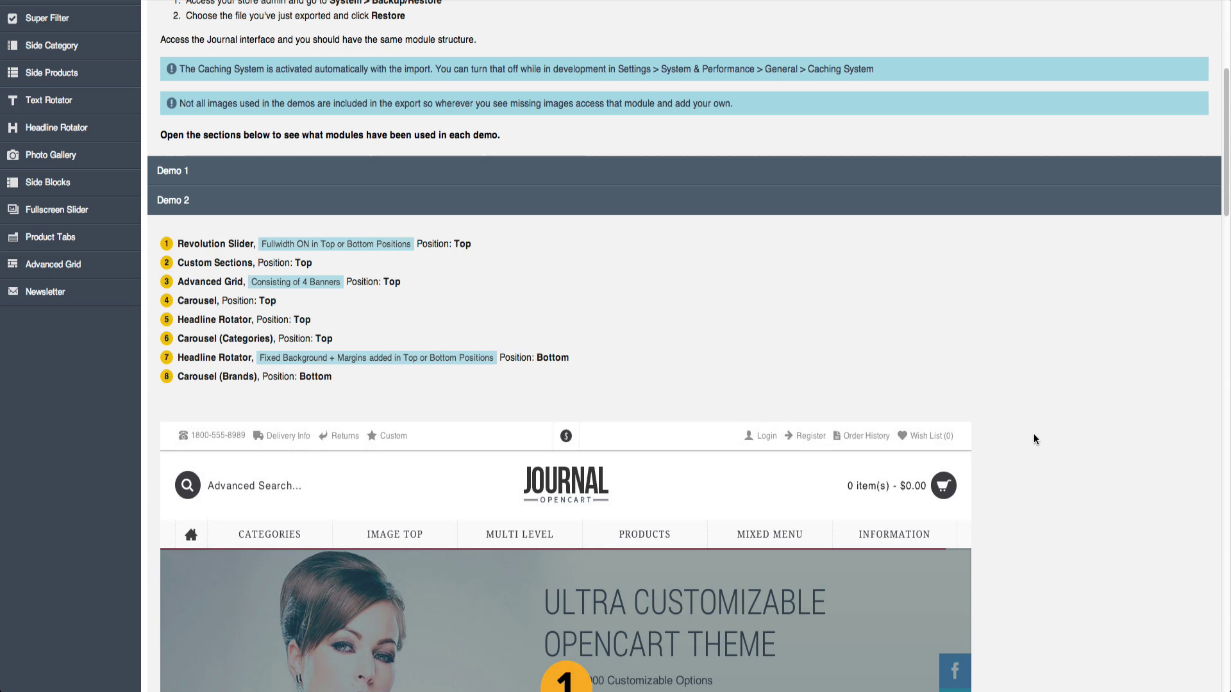
pyautogui.scroll(-2, 1033, 435)
pyautogui.scroll(-2, 1034, 434)
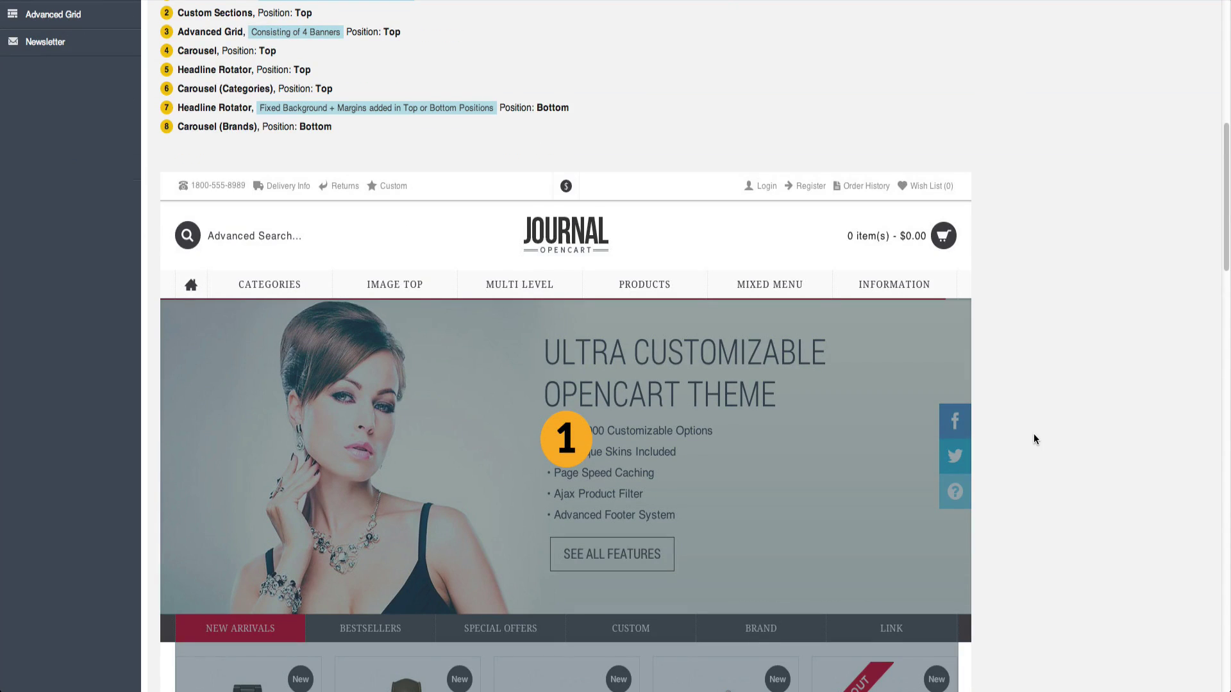
pyautogui.scroll(1, 1033, 439)
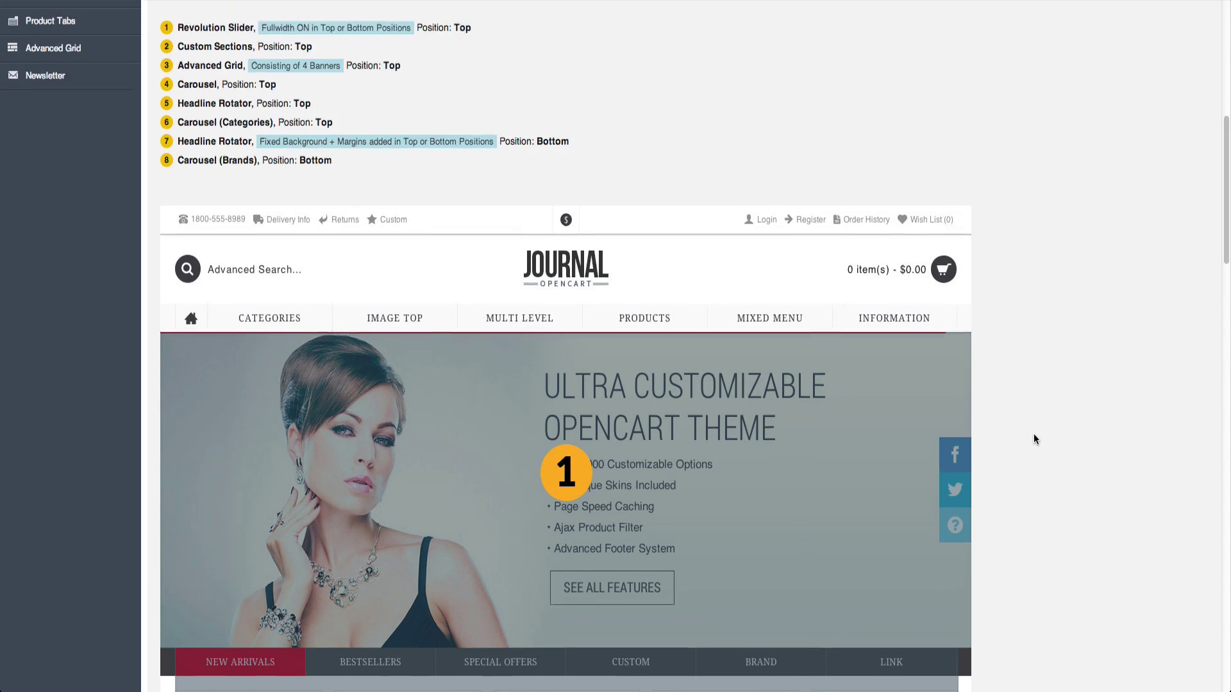
pyautogui.scroll(1, 1033, 439)
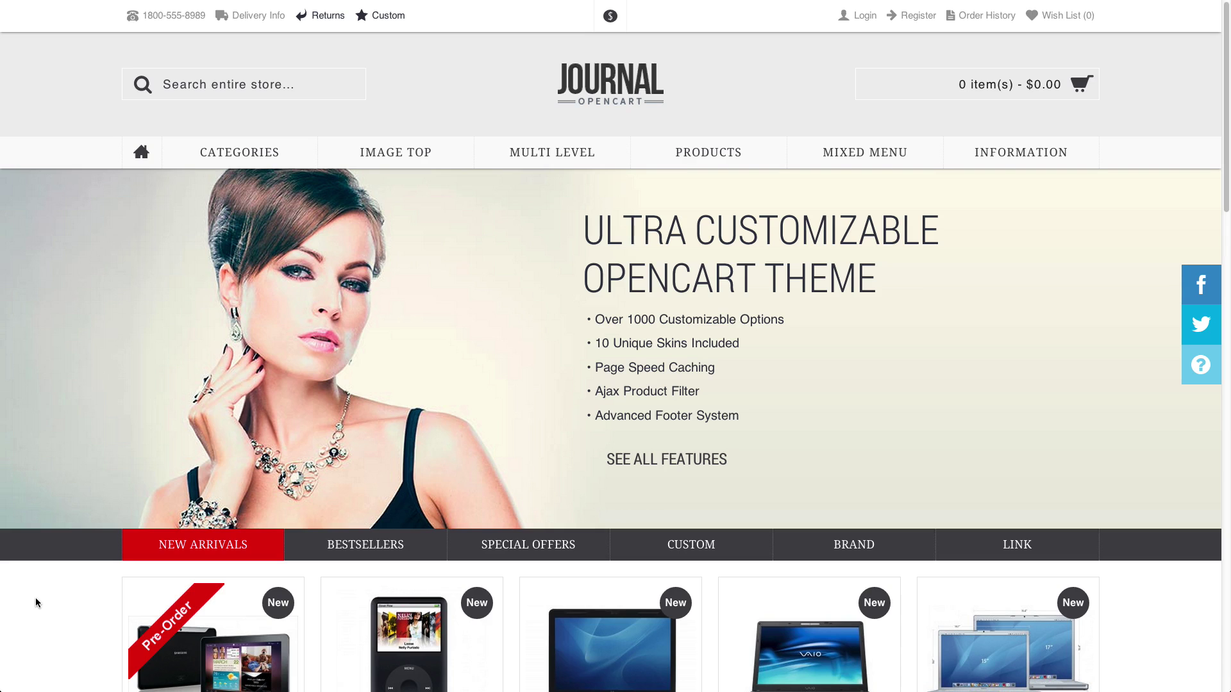
# Open the Samsung Galaxy Tab 10.1 product page and scroll below its description
pyautogui.scroll(-5, 36, 602)
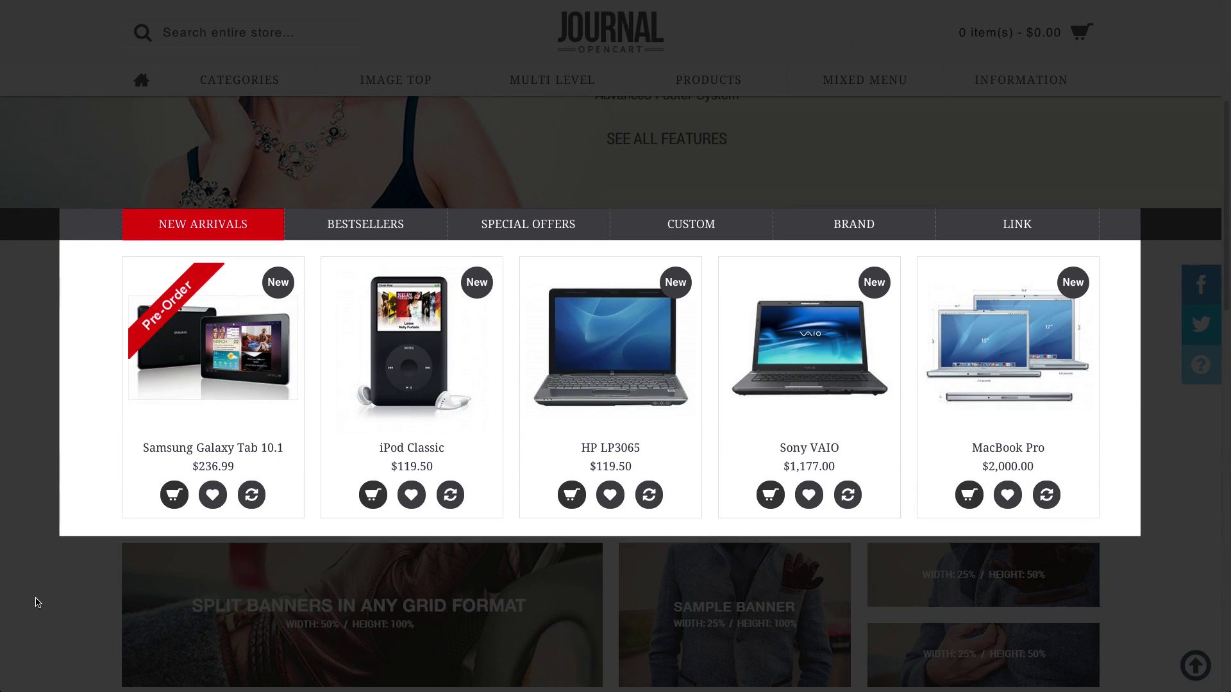
pyautogui.click(226, 398)
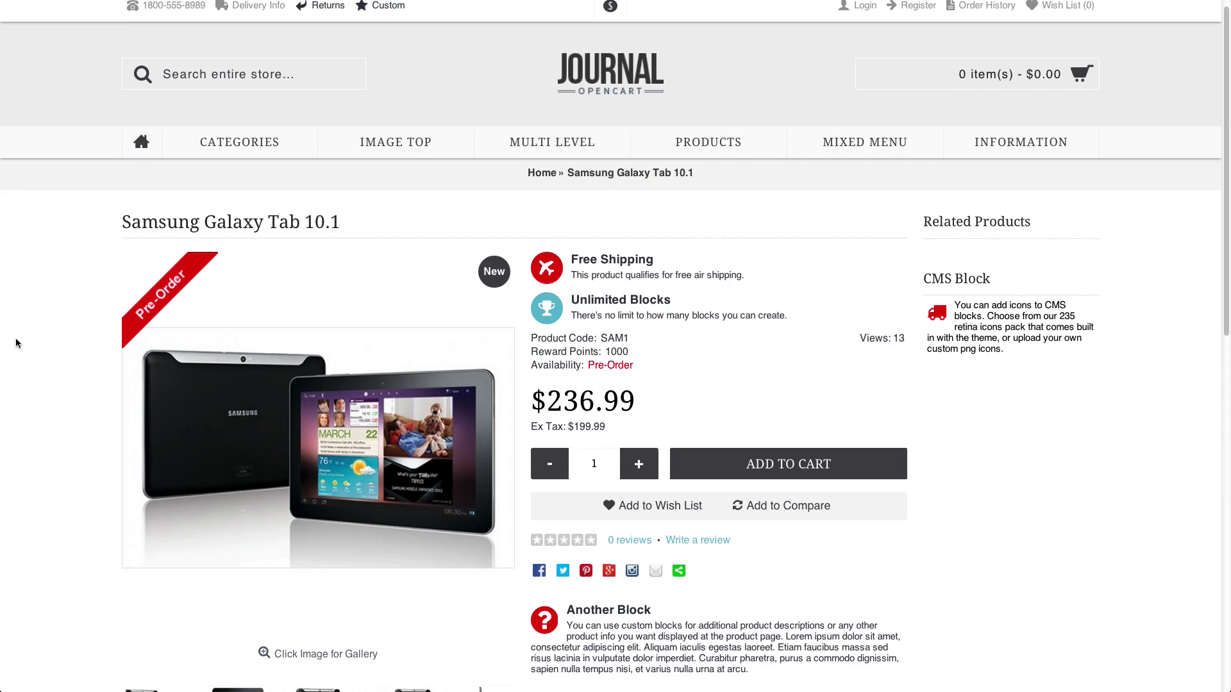
pyautogui.scroll(-5, 18, 344)
pyautogui.scroll(-5, 17, 344)
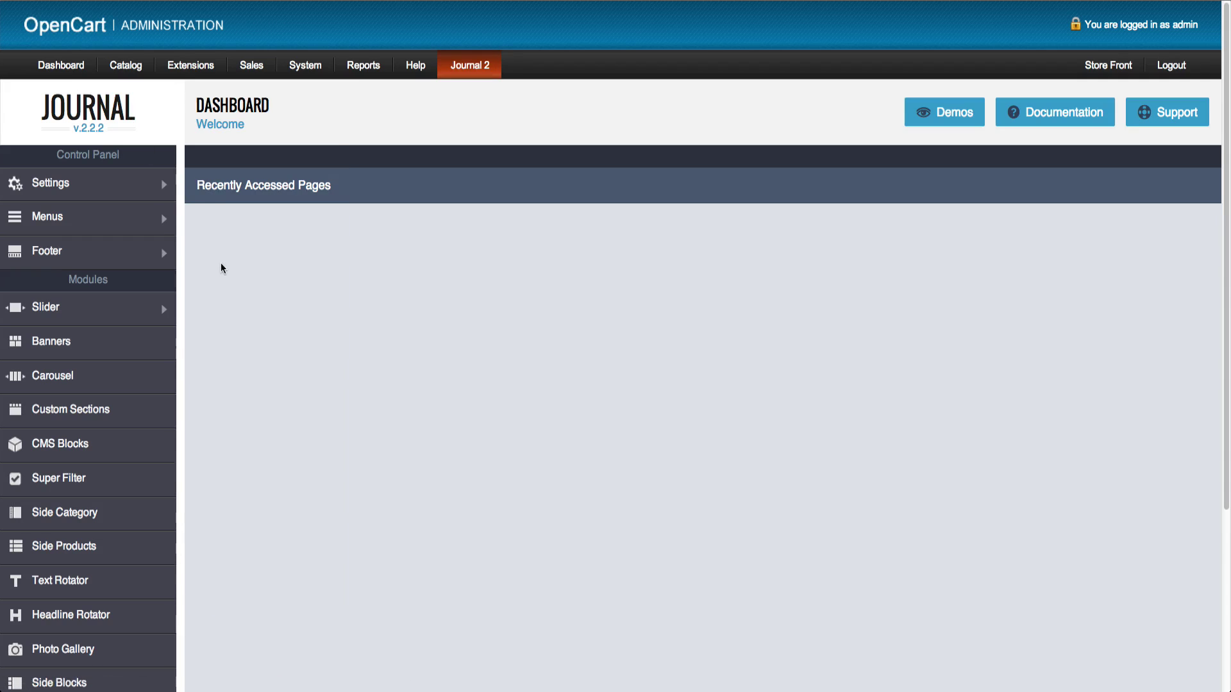
# Add a Featured - New Arrivals placement on the Product layout at Bottom position and save
pyautogui.click(110, 409)
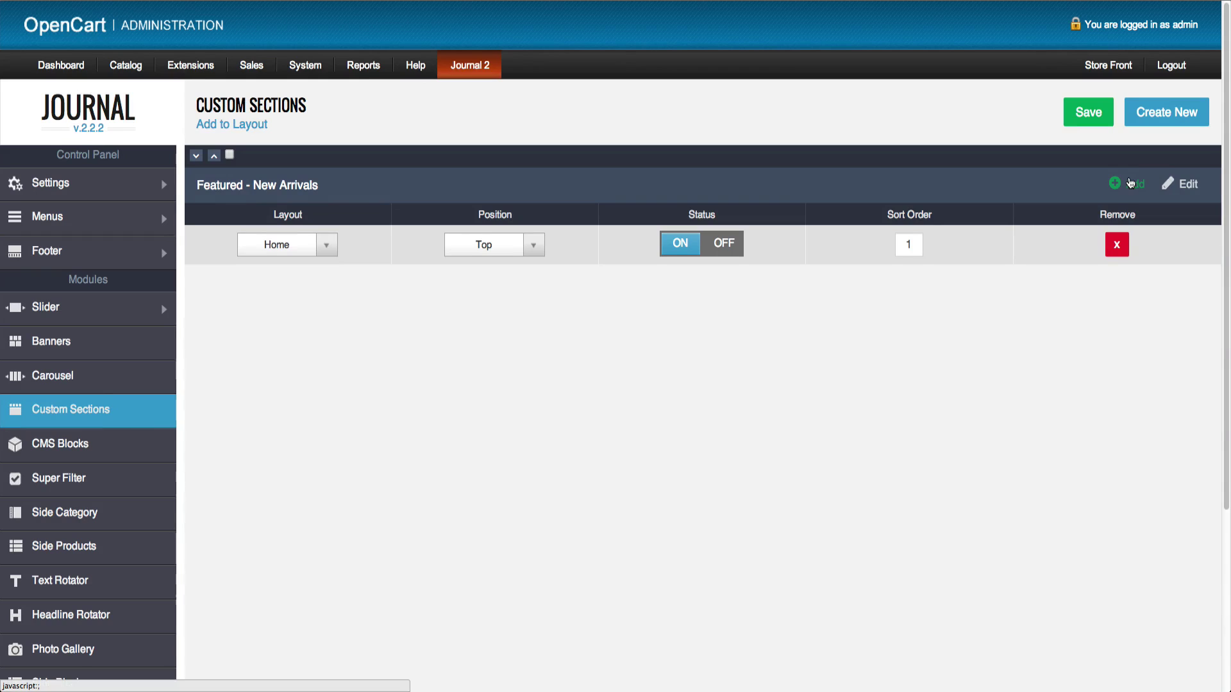
pyautogui.click(1130, 183)
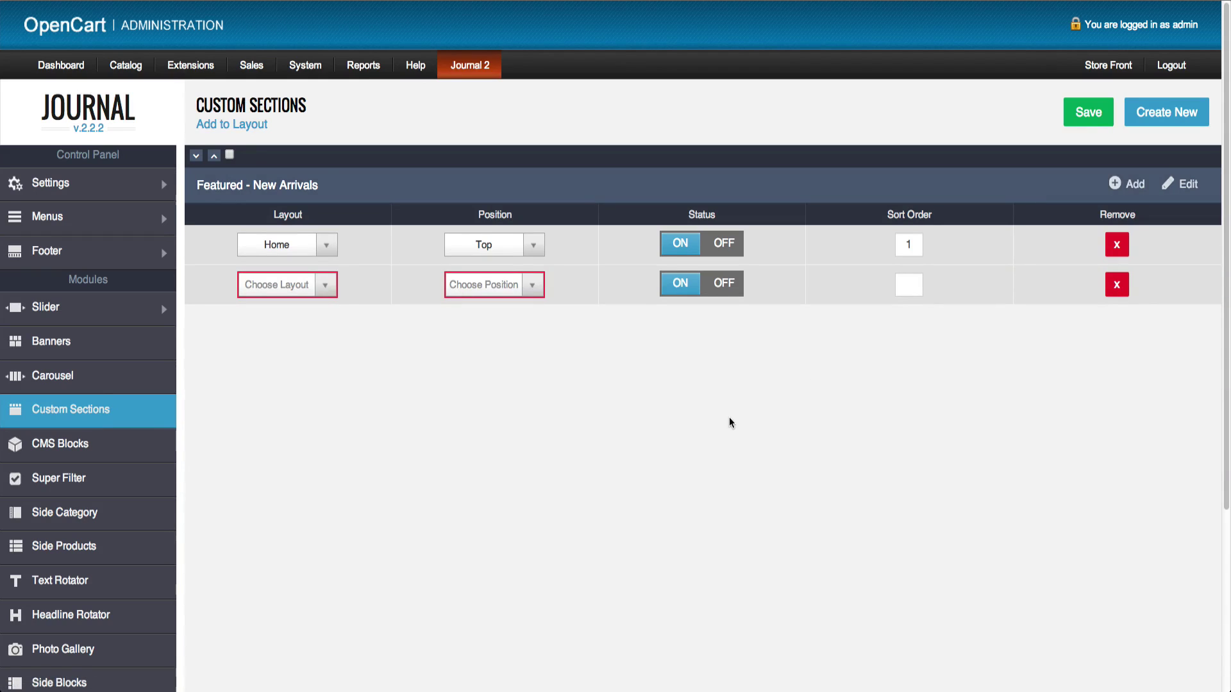
pyautogui.click(322, 288)
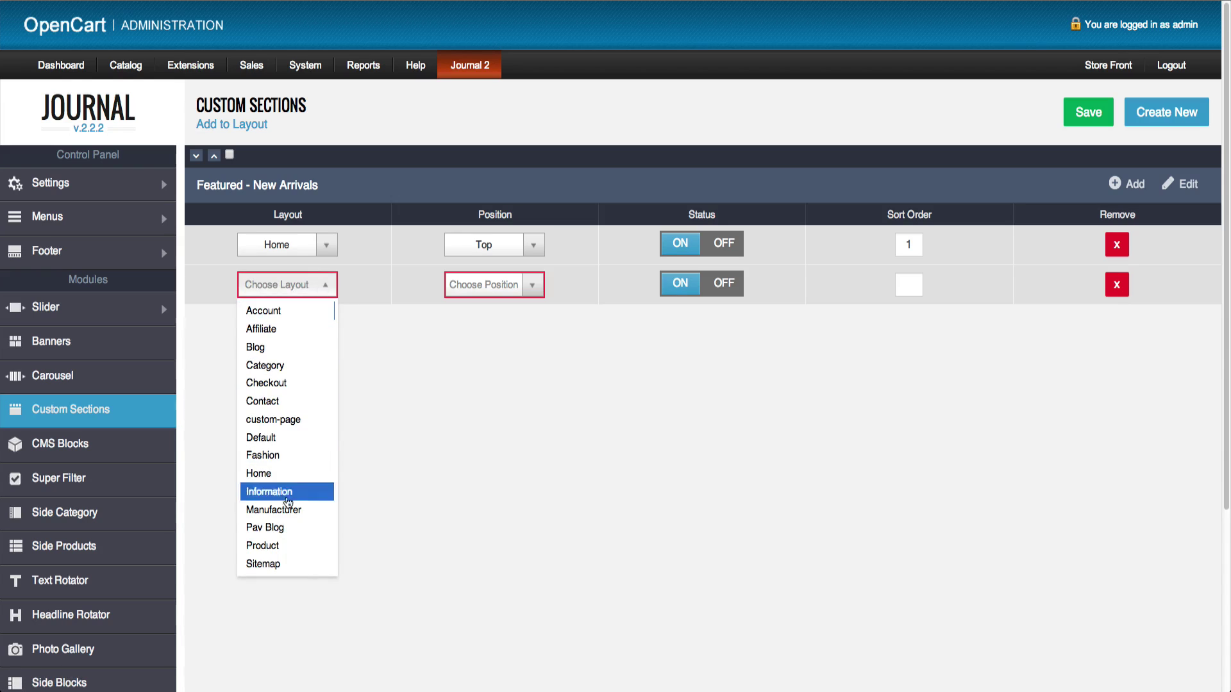
pyautogui.click(283, 467)
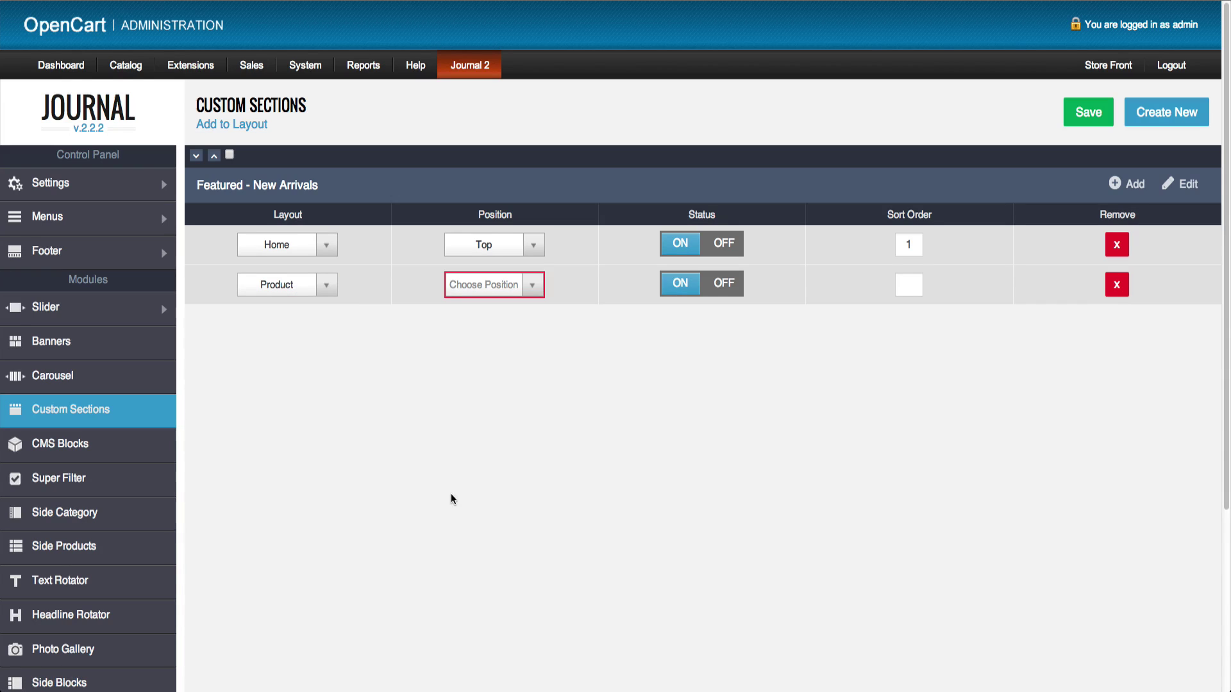
pyautogui.click(539, 282)
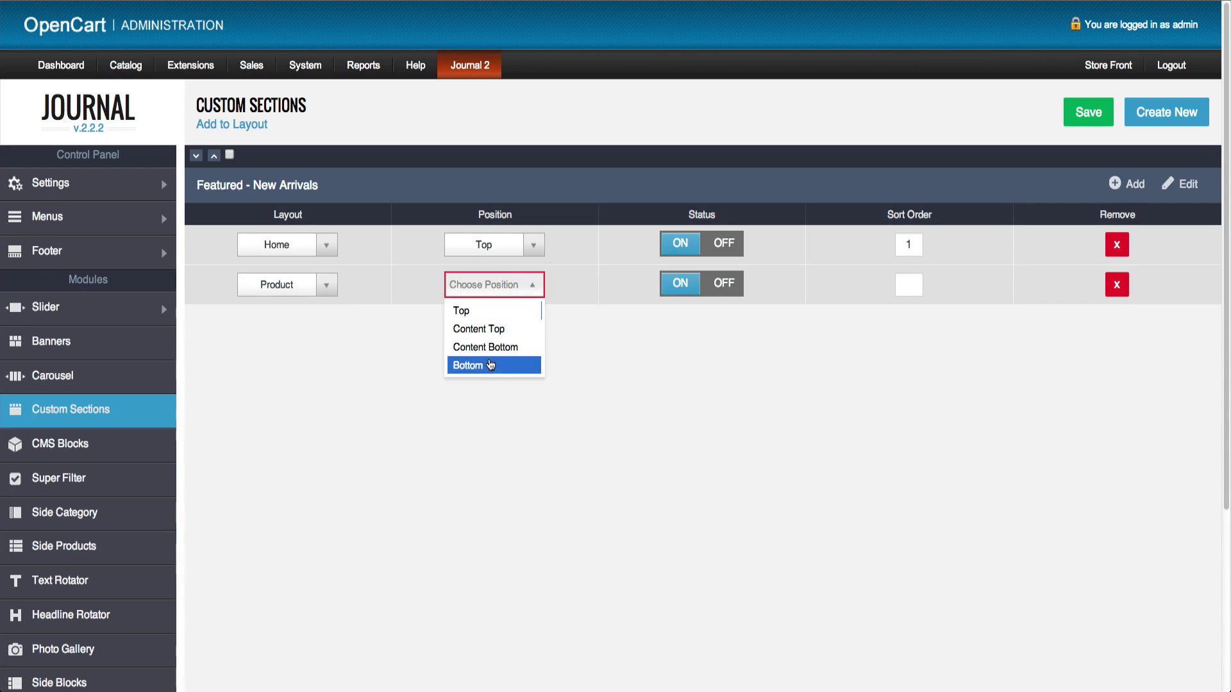
pyautogui.click(487, 363)
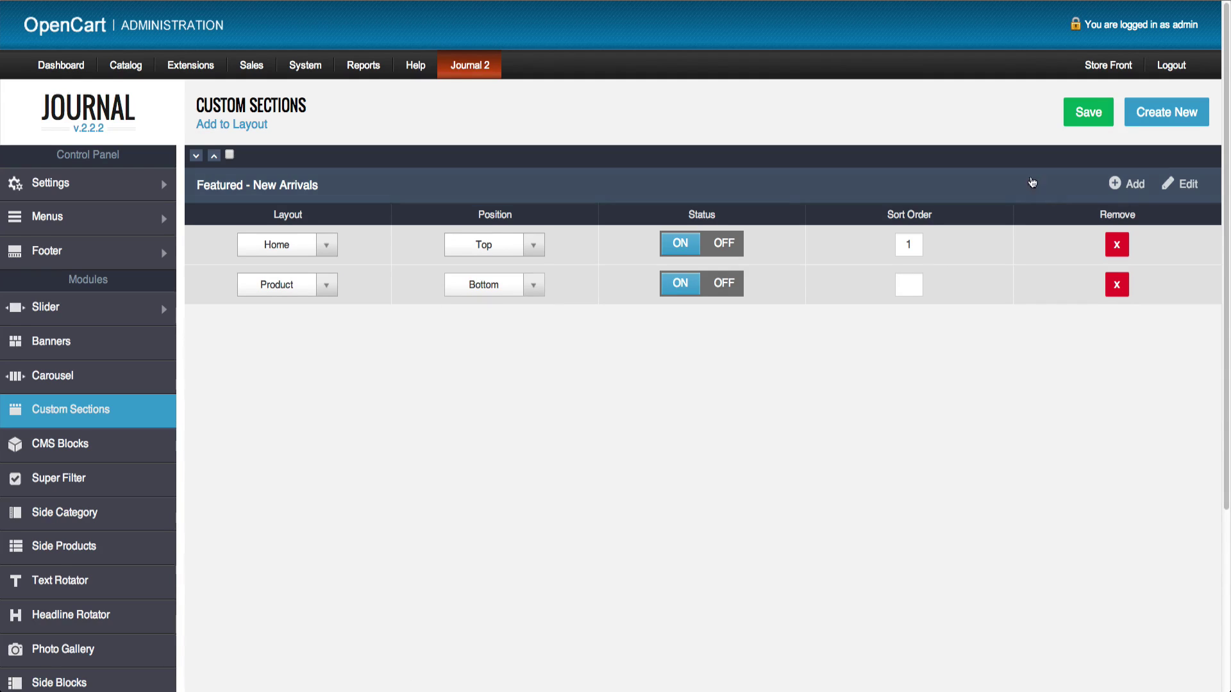
pyautogui.click(1089, 112)
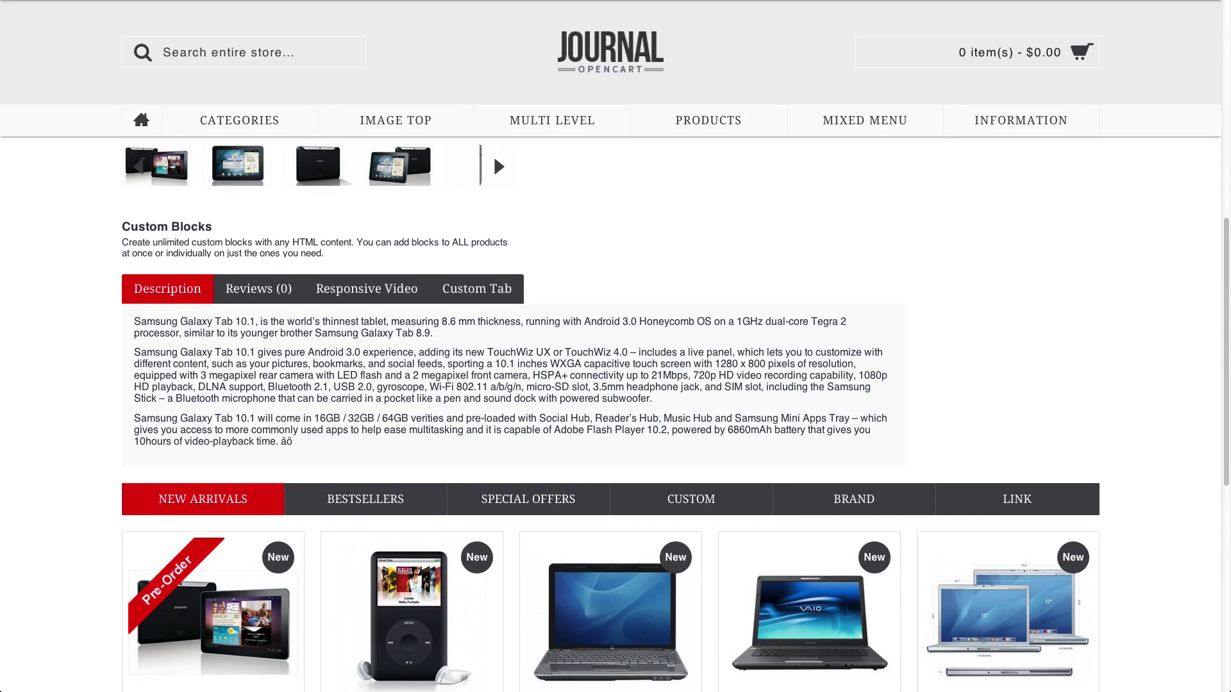
pyautogui.scroll(-1, 1150, 497)
pyautogui.scroll(-2, 1150, 497)
pyautogui.scroll(-3, 1150, 497)
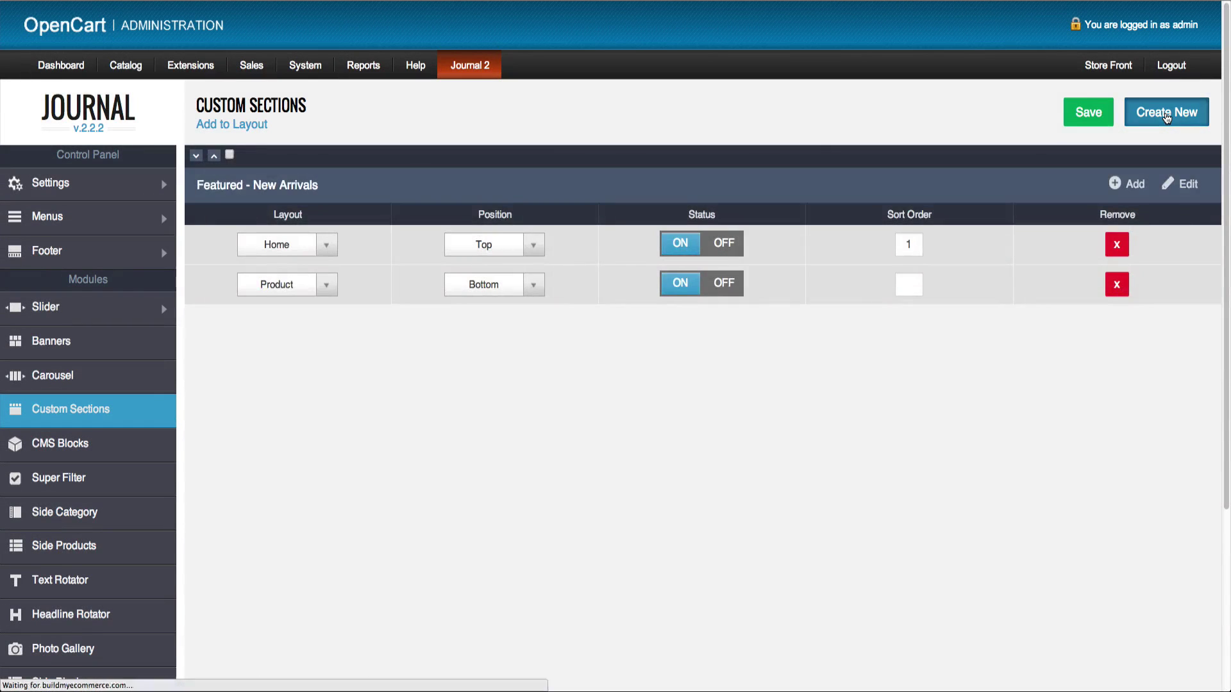
# Create a new custom-sections module named 'Bestsellers module'
pyautogui.click(1166, 116)
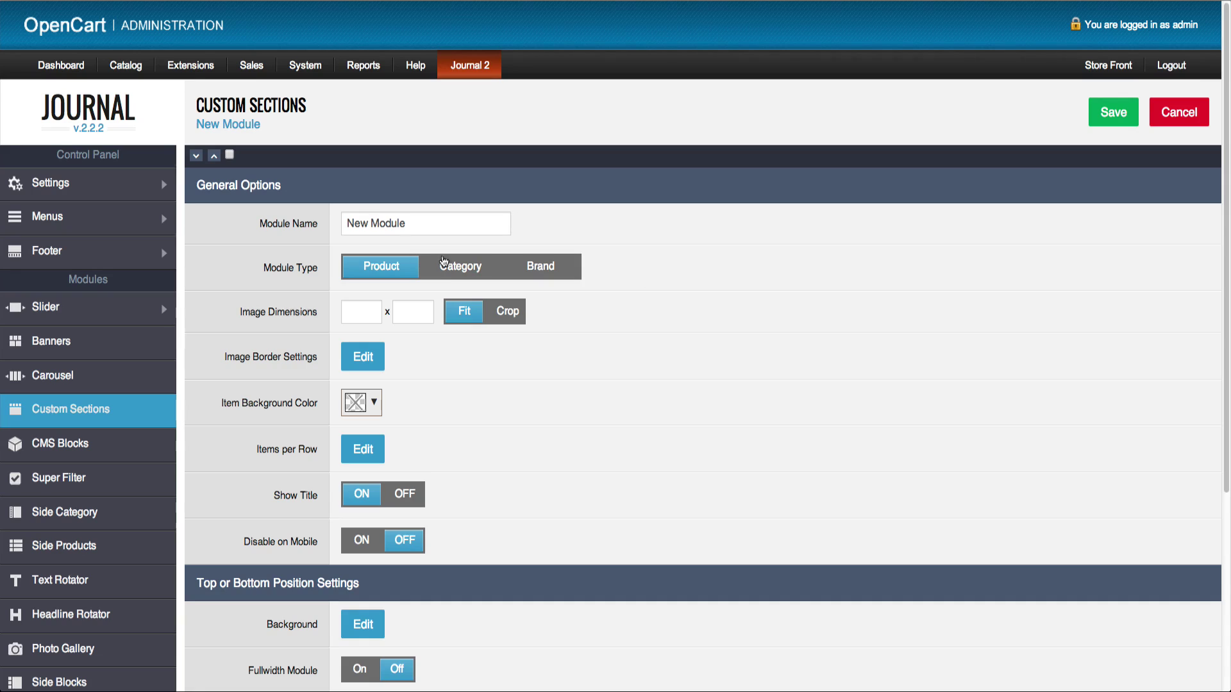
pyautogui.click(423, 223)
pyautogui.hotkey('ctrl', 'a')
pyautogui.write('Best')
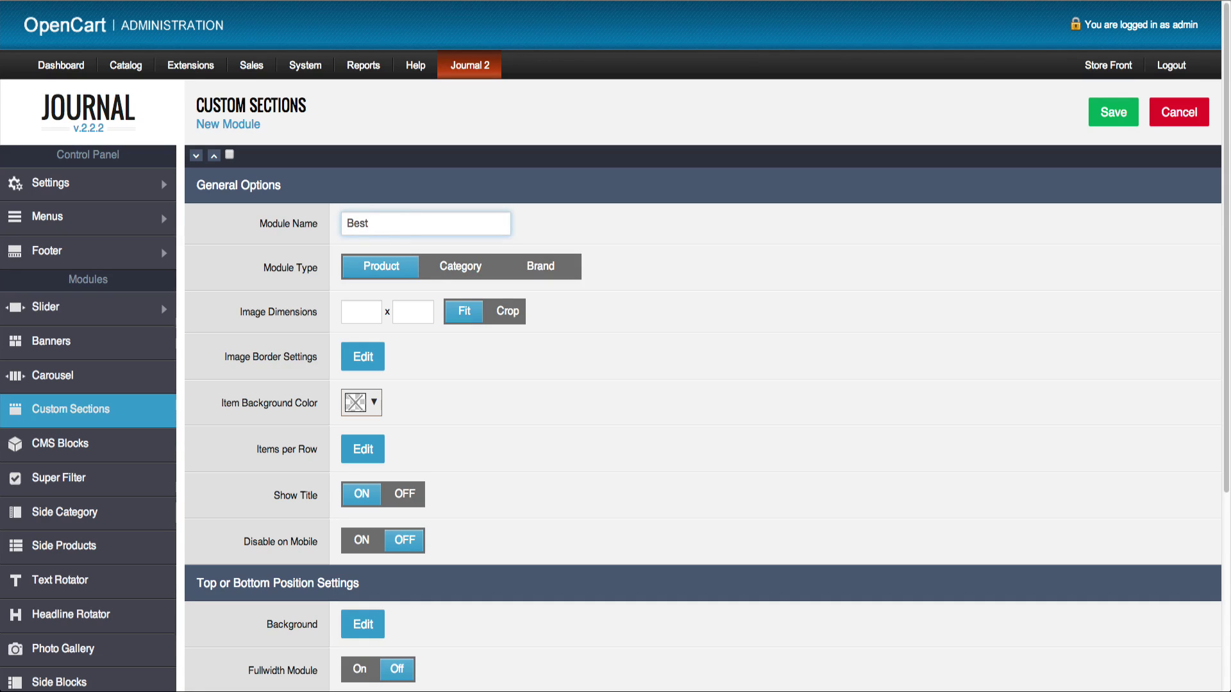
pyautogui.write('sellers module')
# Add a section titled 'Bestsellers' with module type Bestsellers, and save the module
pyautogui.scroll(-5, 628, 420)
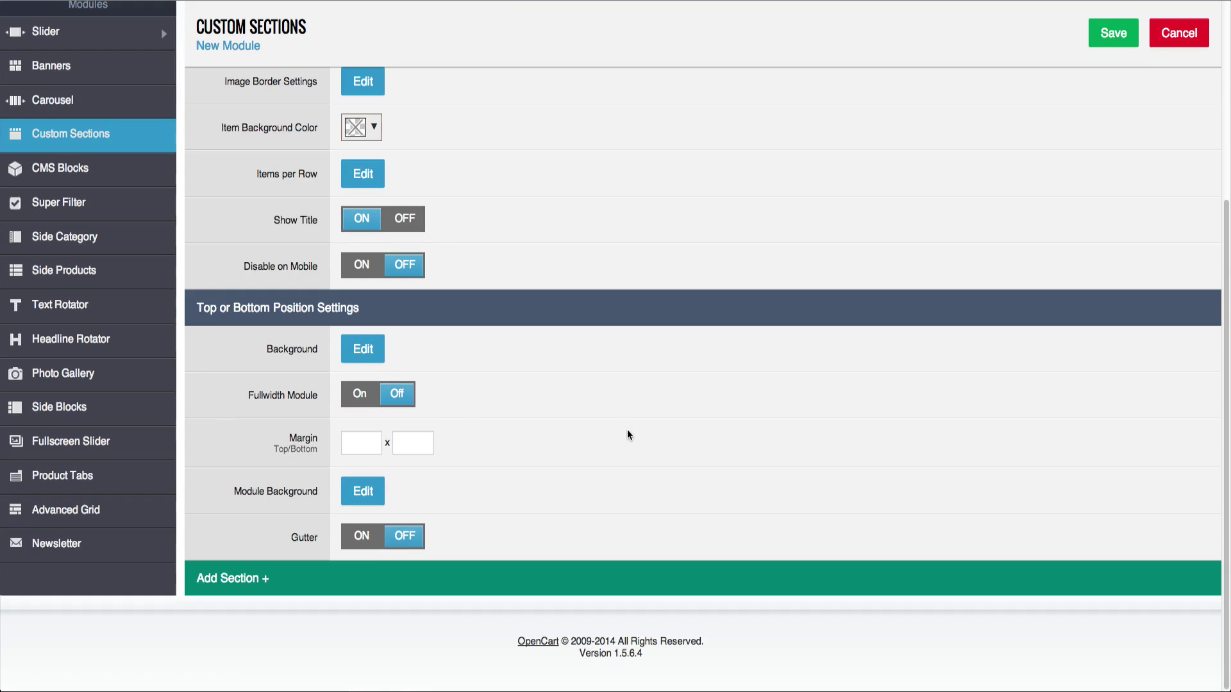
pyautogui.click(247, 584)
pyautogui.scroll(-5, 247, 584)
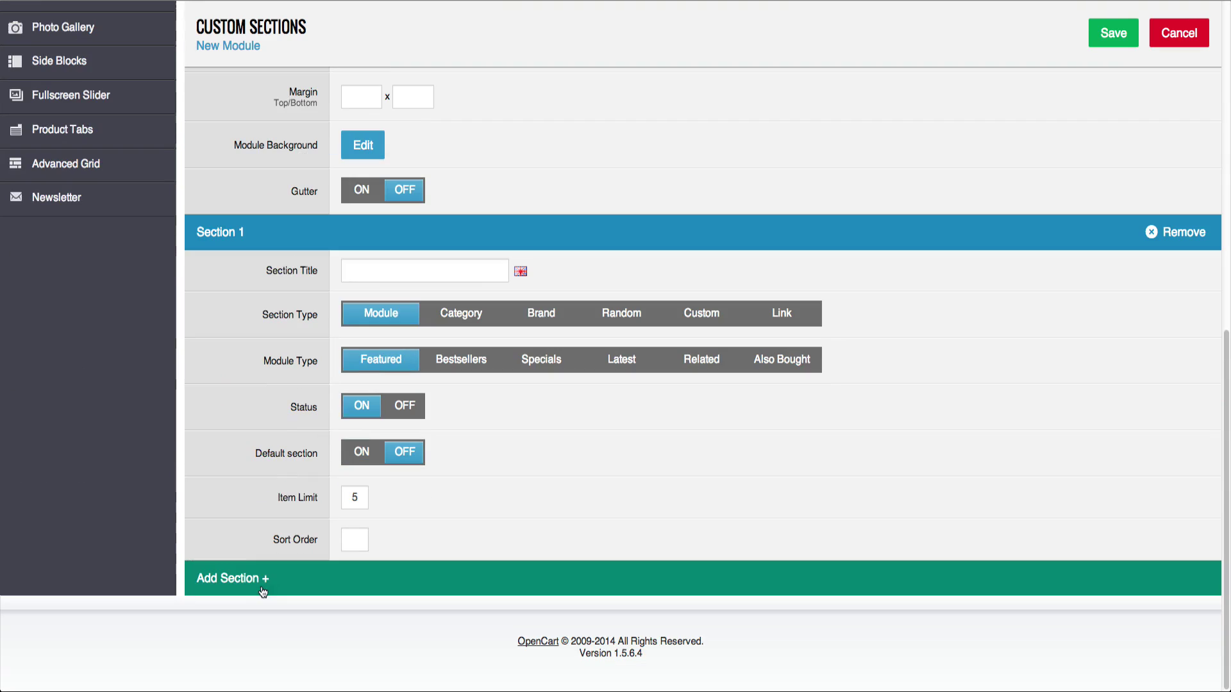
pyautogui.click(384, 270)
pyautogui.write('Bestsellers')
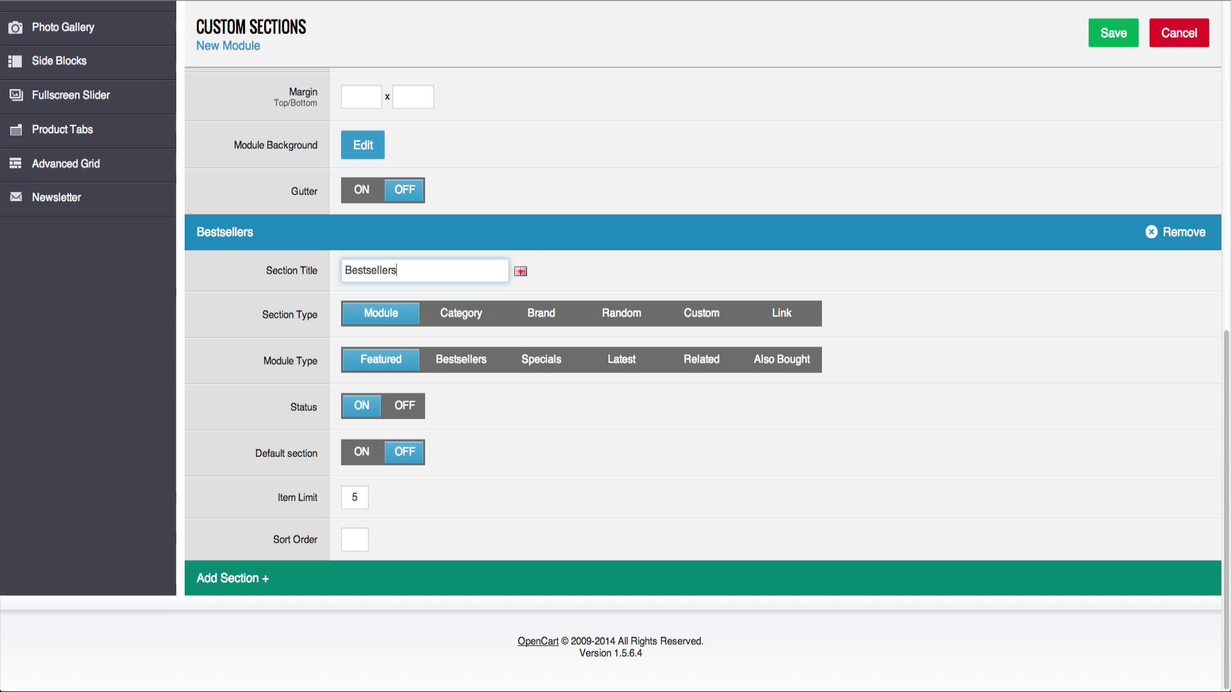
pyautogui.click(474, 374)
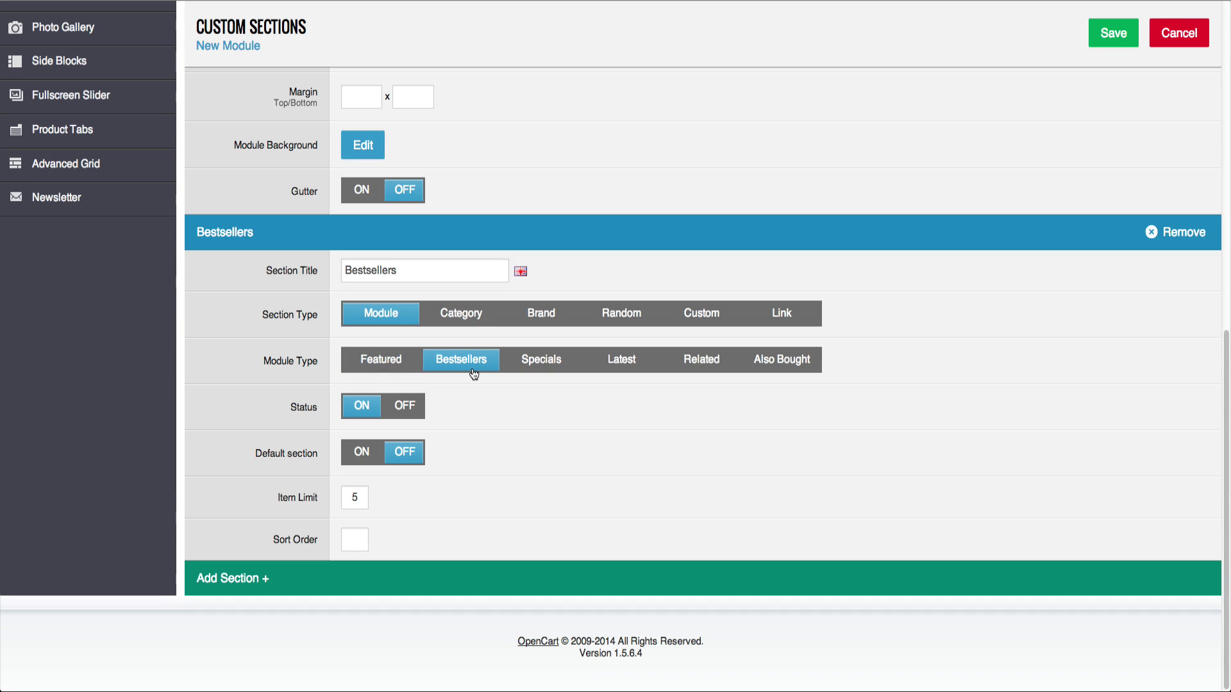
pyautogui.click(1114, 36)
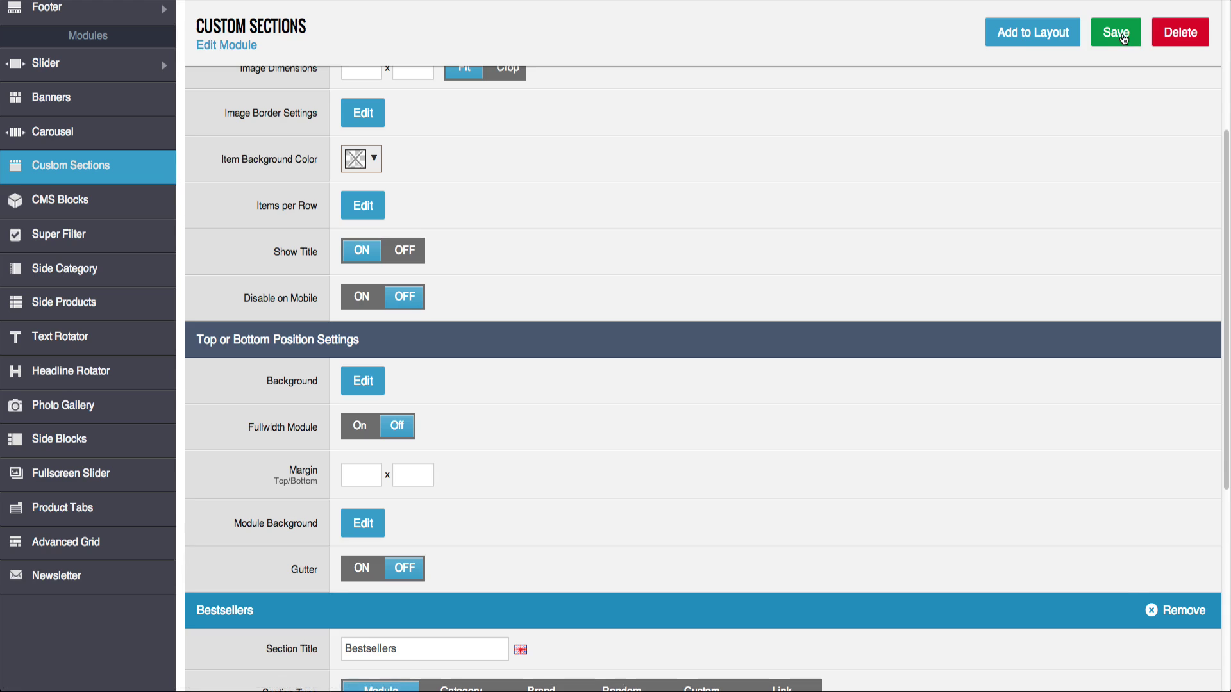
# Place the Bestsellers module in the Product layout at the Bottom position
pyautogui.click(1024, 33)
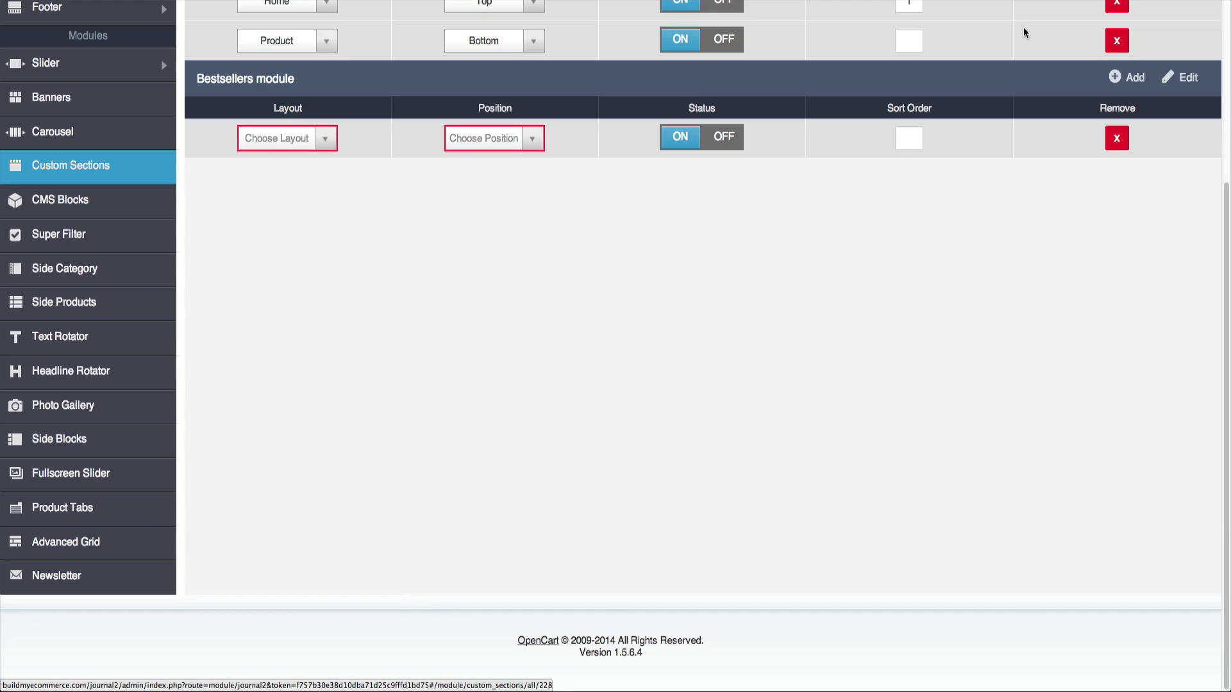
pyautogui.click(332, 138)
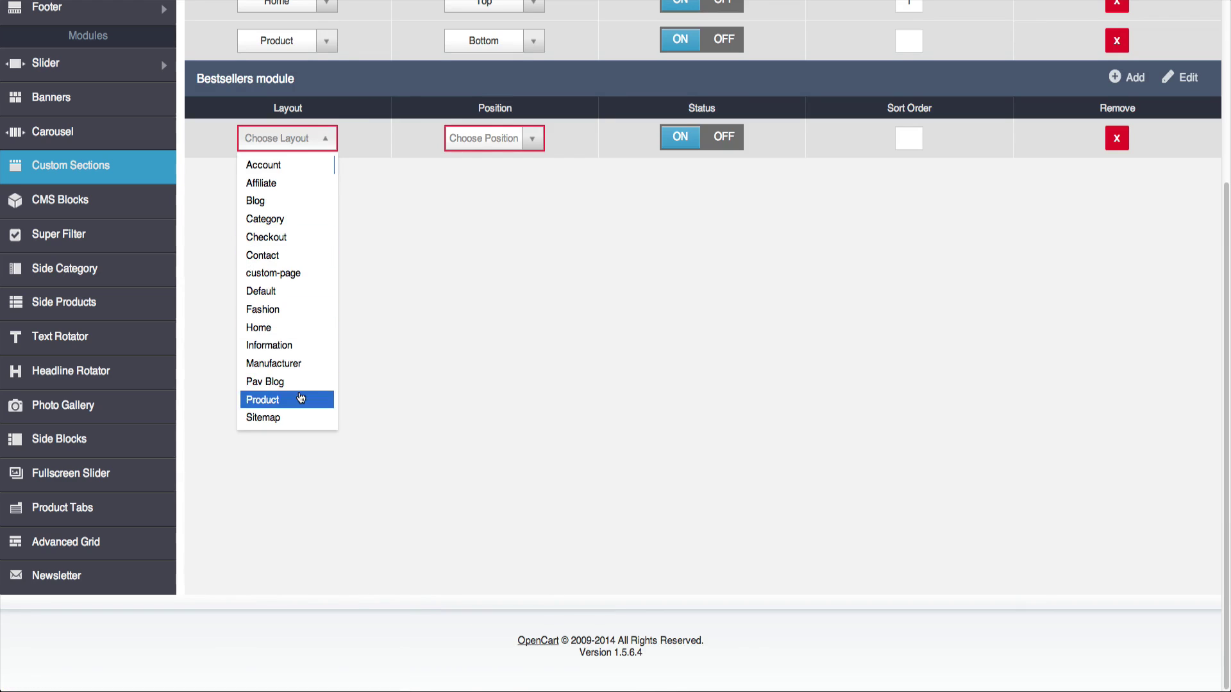
pyautogui.click(330, 400)
pyautogui.click(533, 140)
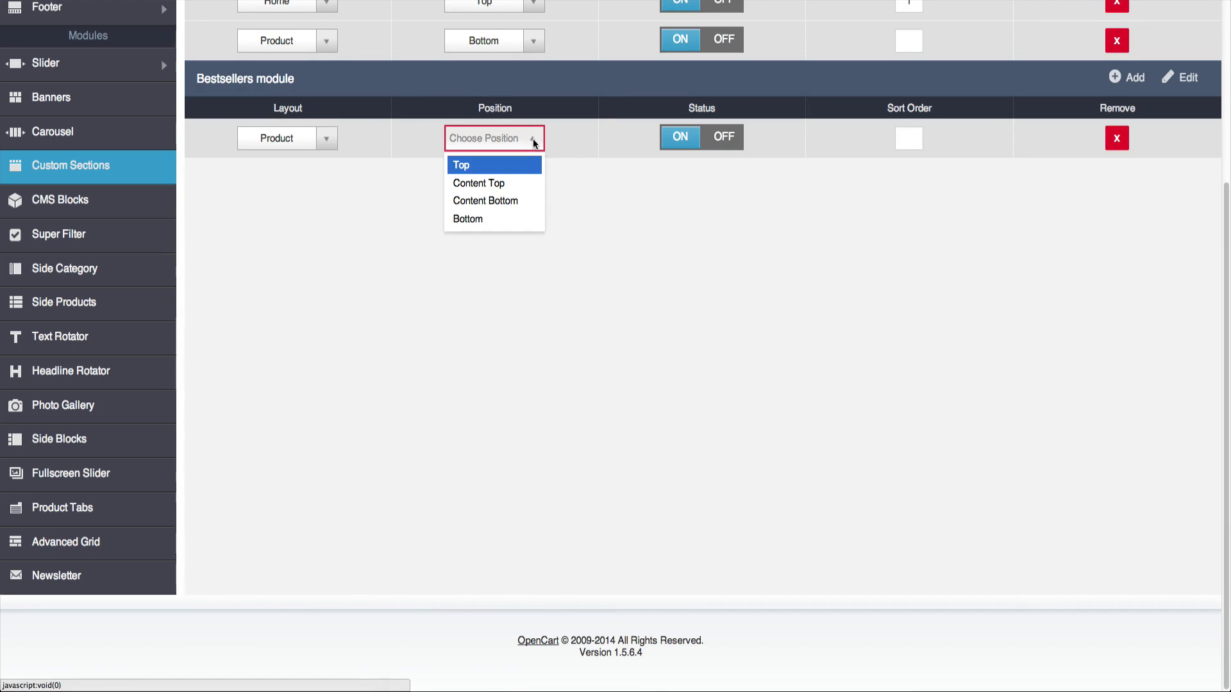
pyautogui.click(488, 218)
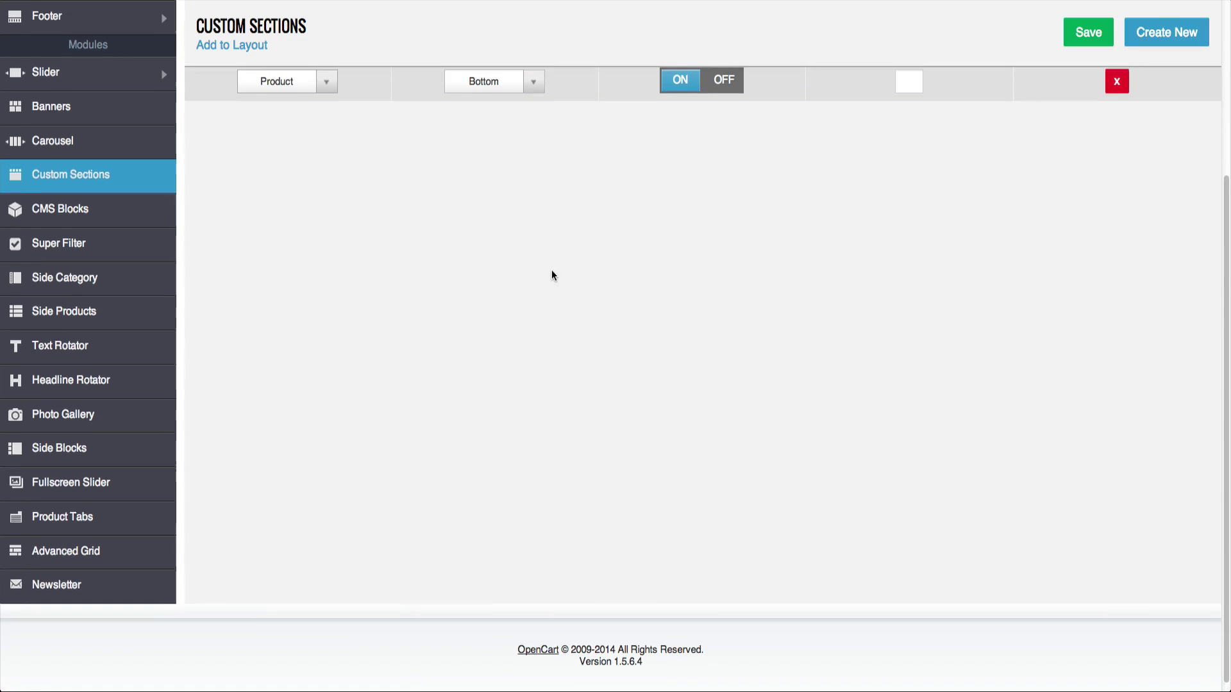
# Remove the Featured - New Arrivals Product/Bottom placement and save the layouts
pyautogui.scroll(5, 552, 275)
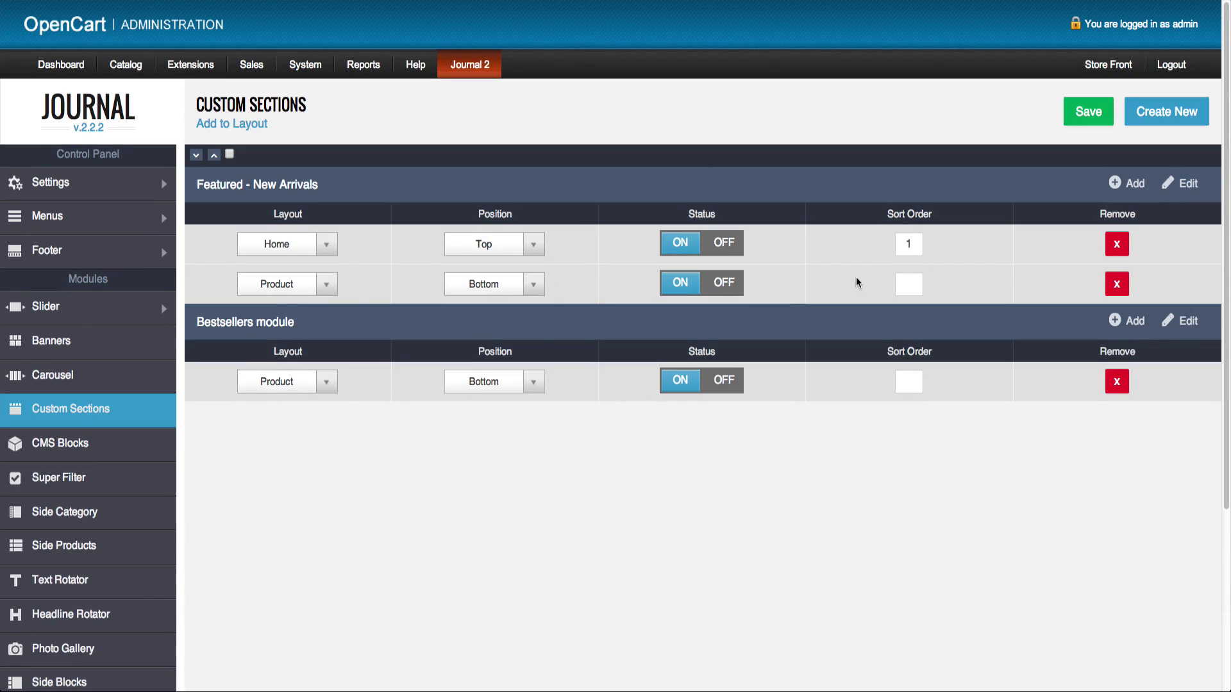
pyautogui.click(1117, 284)
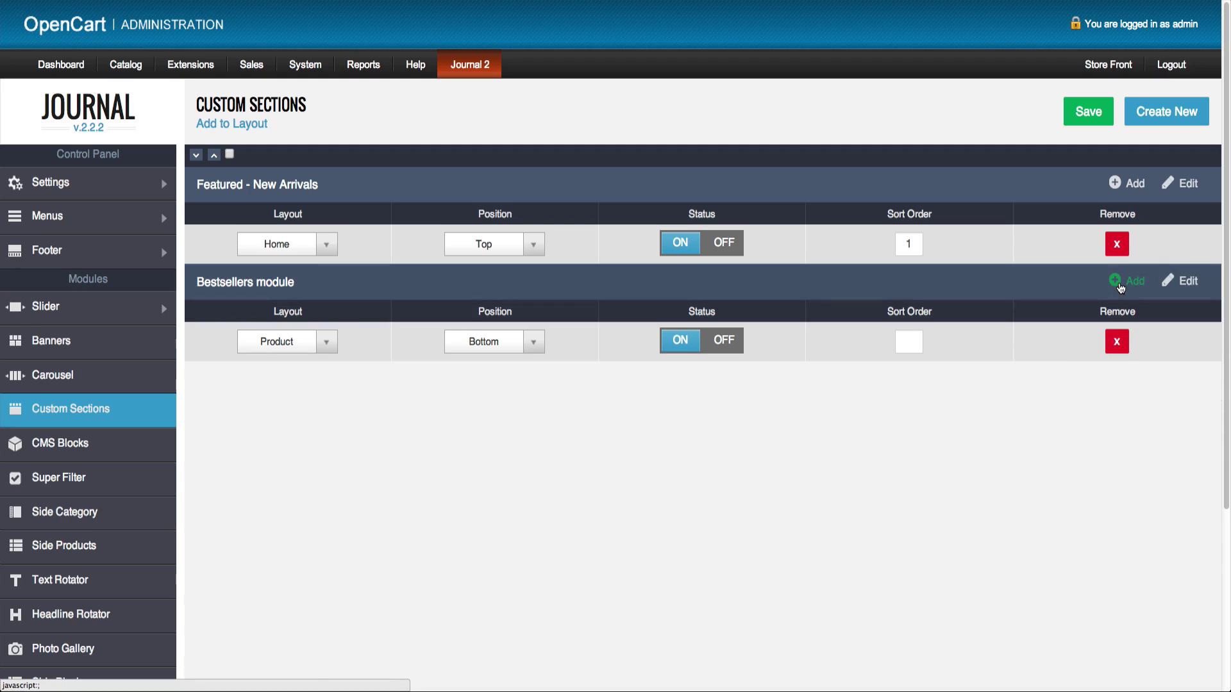
pyautogui.click(1086, 118)
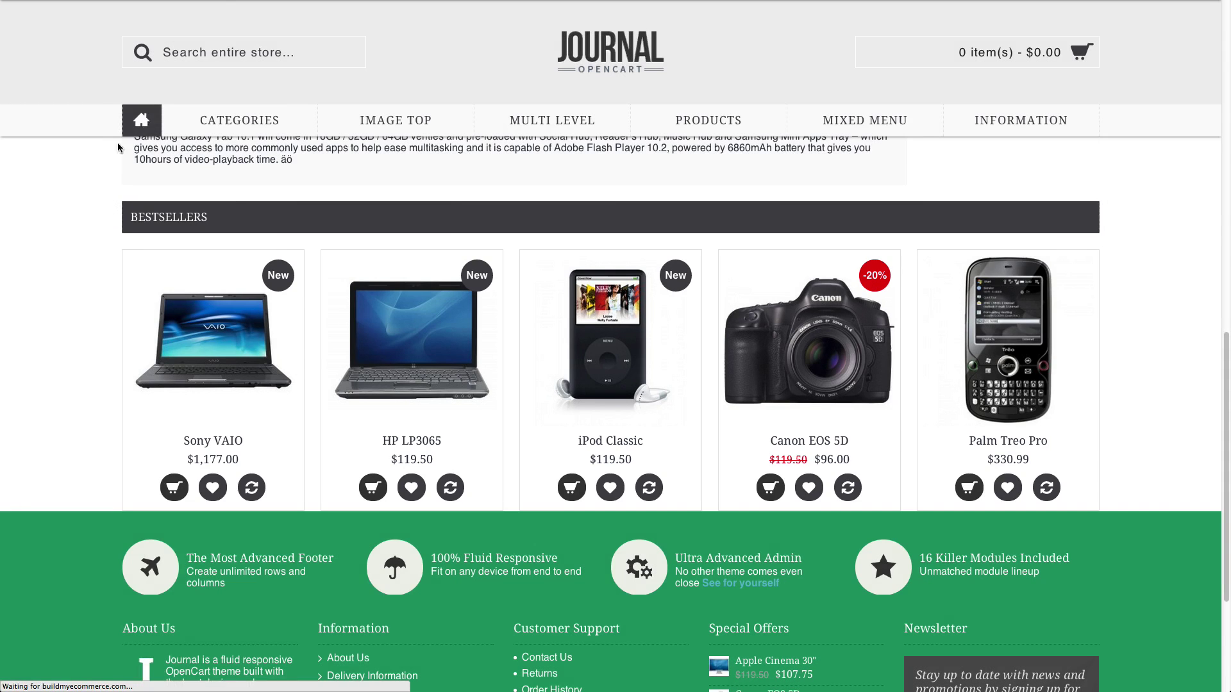
# Scroll down the product page to check the Bestsellers section at the bottom
pyautogui.scroll(-5, 90, 178)
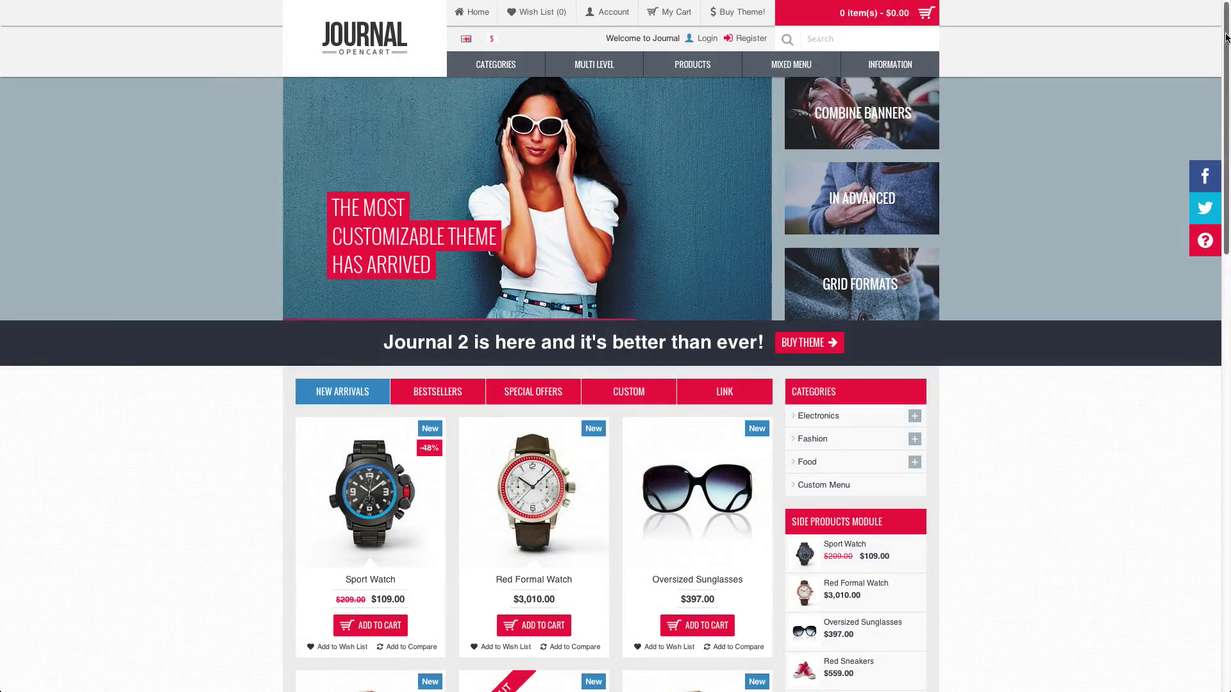
# Browse the Journal 2 demo home page, then open Journal's Submit a Ticket support form
pyautogui.scroll(-5, 1226, 184)
pyautogui.scroll(-6, 1227, 184)
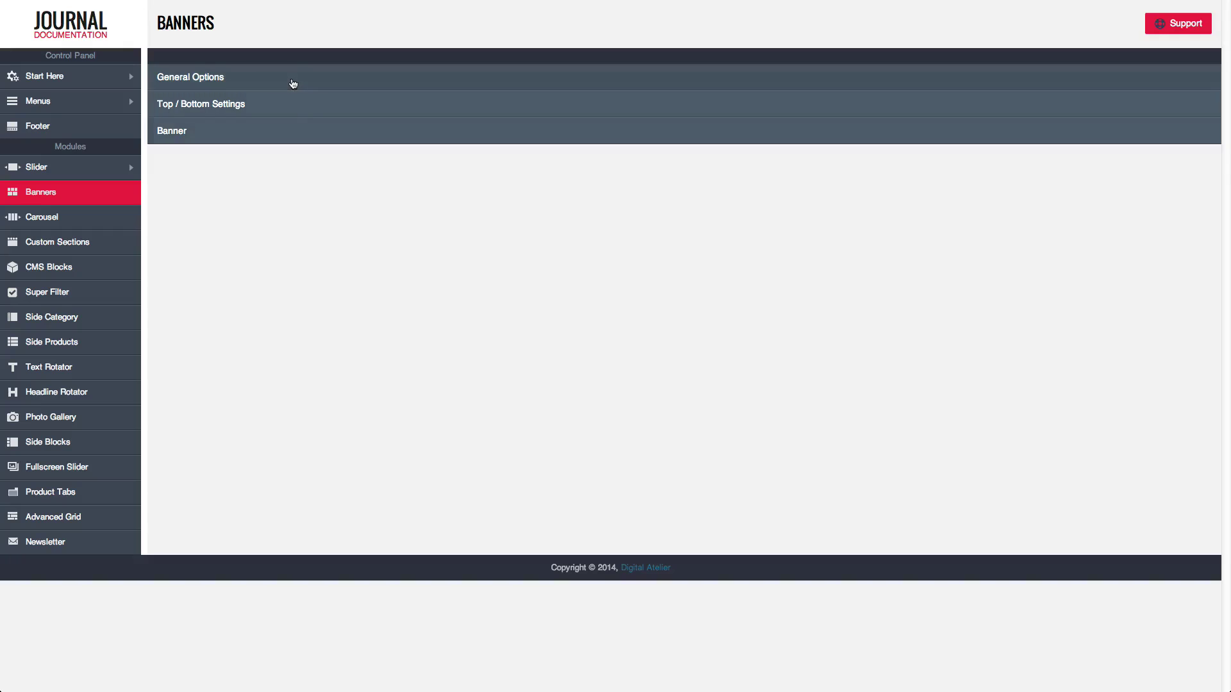
pyautogui.click(293, 84)
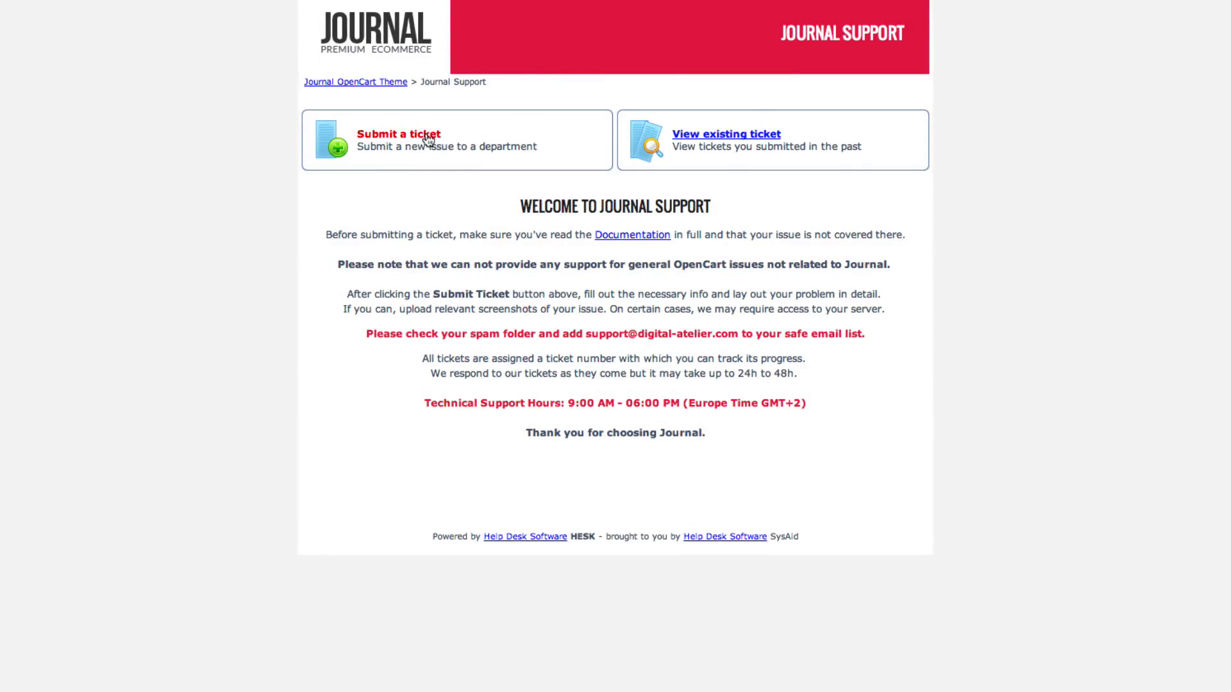
pyautogui.click(428, 140)
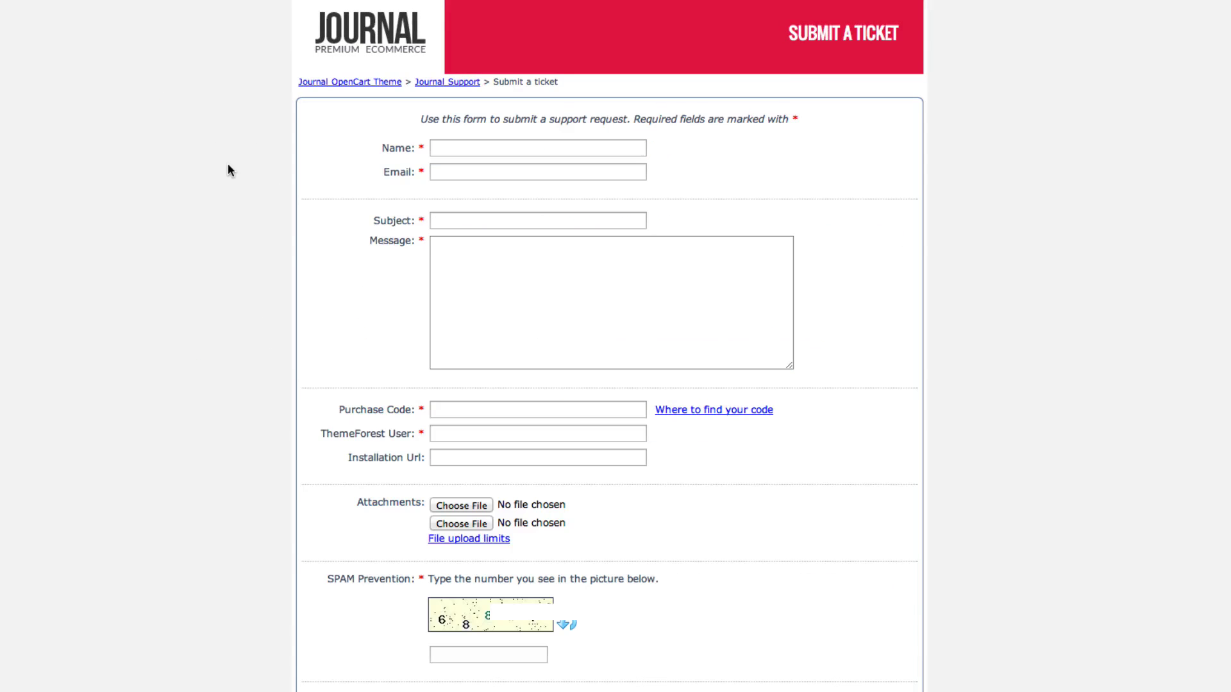